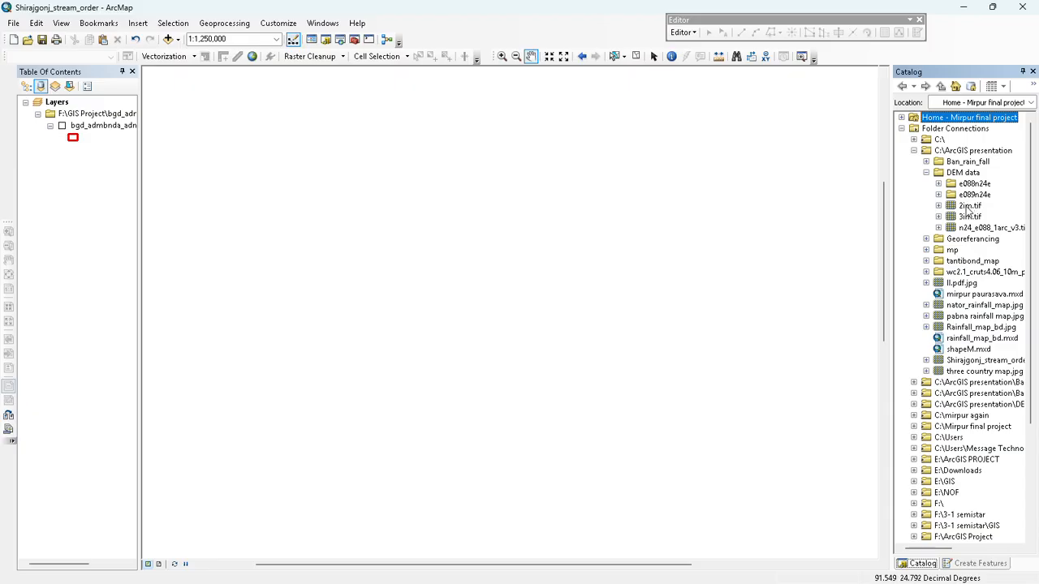
# Step: Add the 2im.tif raster from the DEM data folder to the map and show the bgd_admbnda district boundary layer over it
pyautogui.moveTo(968, 208); pyautogui.dragTo(528, 216)
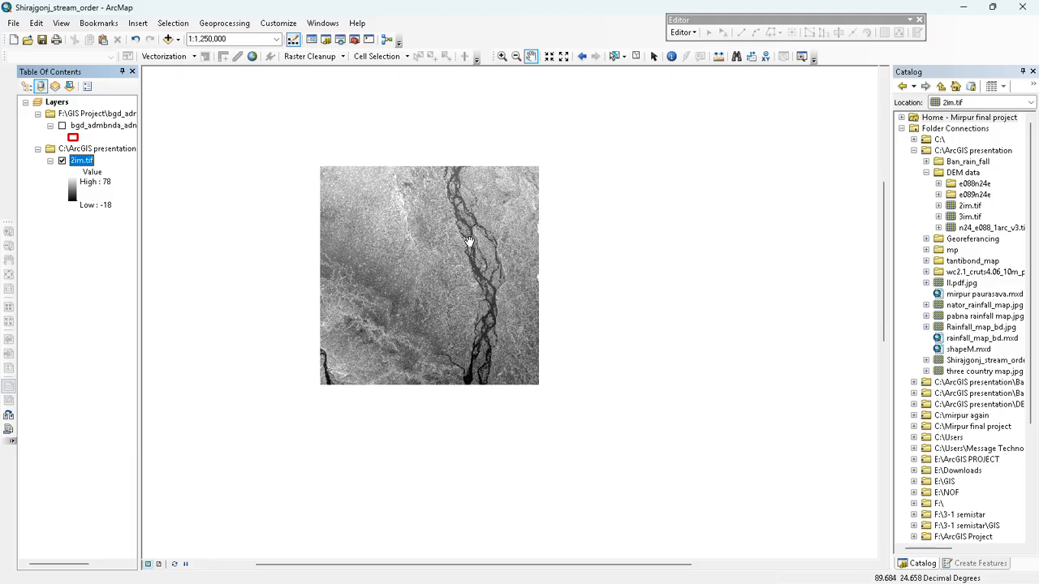
pyautogui.moveTo(469, 241); pyautogui.dragTo(524, 225)
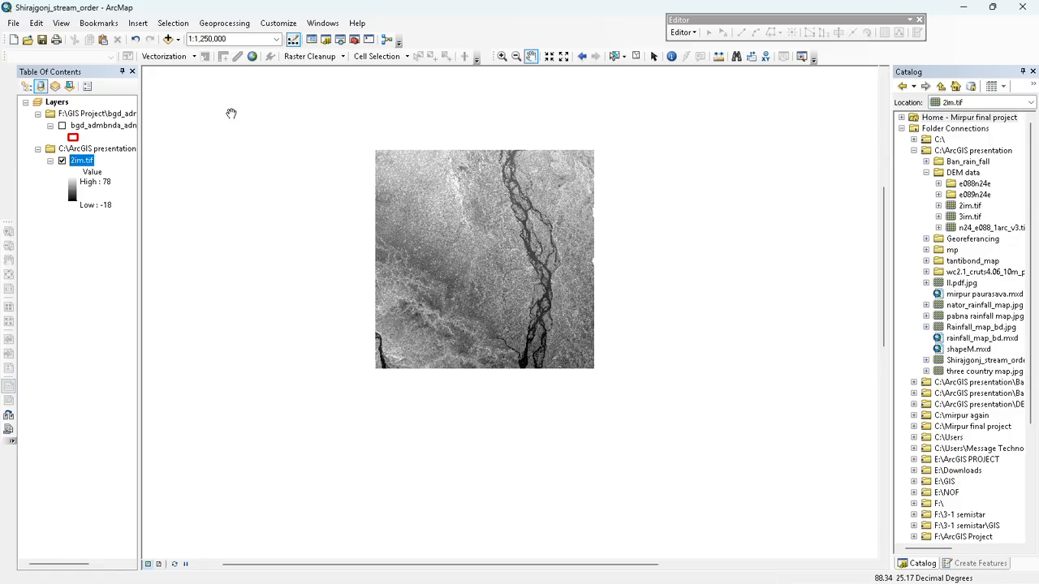
pyautogui.click(62, 127)
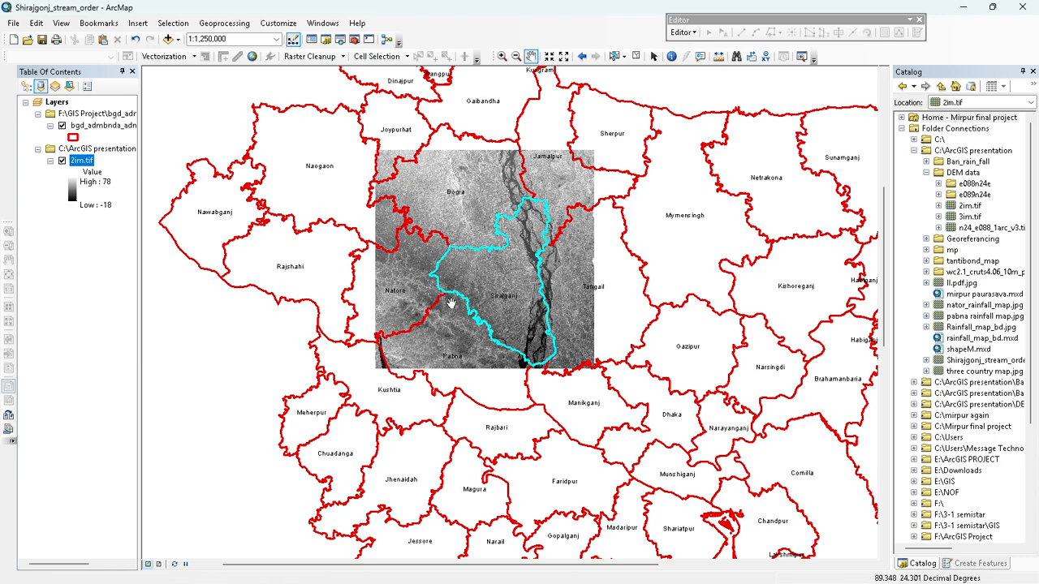
pyautogui.moveTo(467, 315)
pyautogui.mouseDown()
pyautogui.moveTo(424, 259)
pyautogui.moveTo(459, 303)
pyautogui.mouseUp()
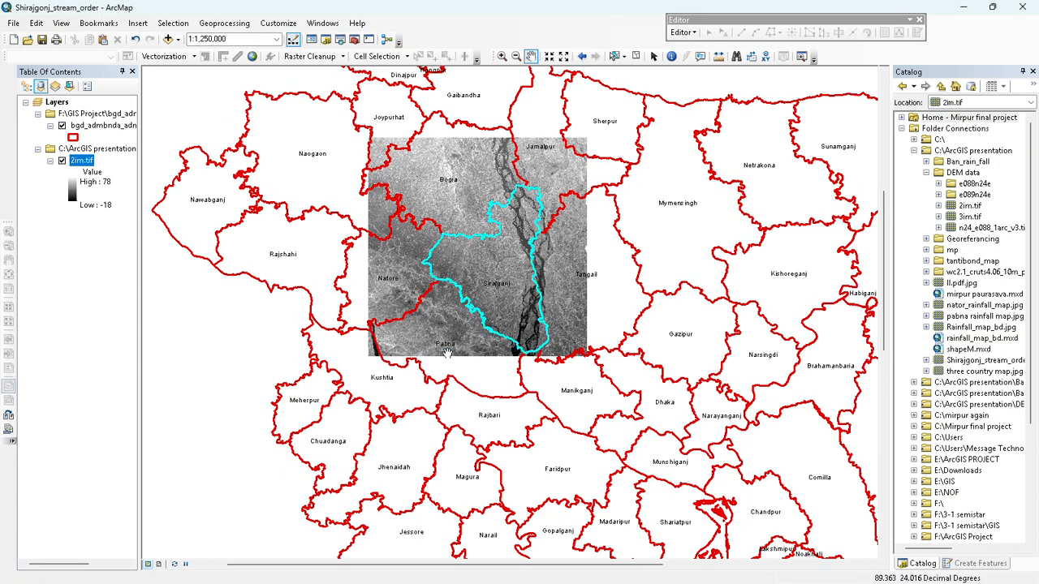
pyautogui.moveTo(445, 352)
pyautogui.mouseDown()
pyautogui.moveTo(467, 376)
pyautogui.moveTo(472, 416)
pyautogui.mouseUp()
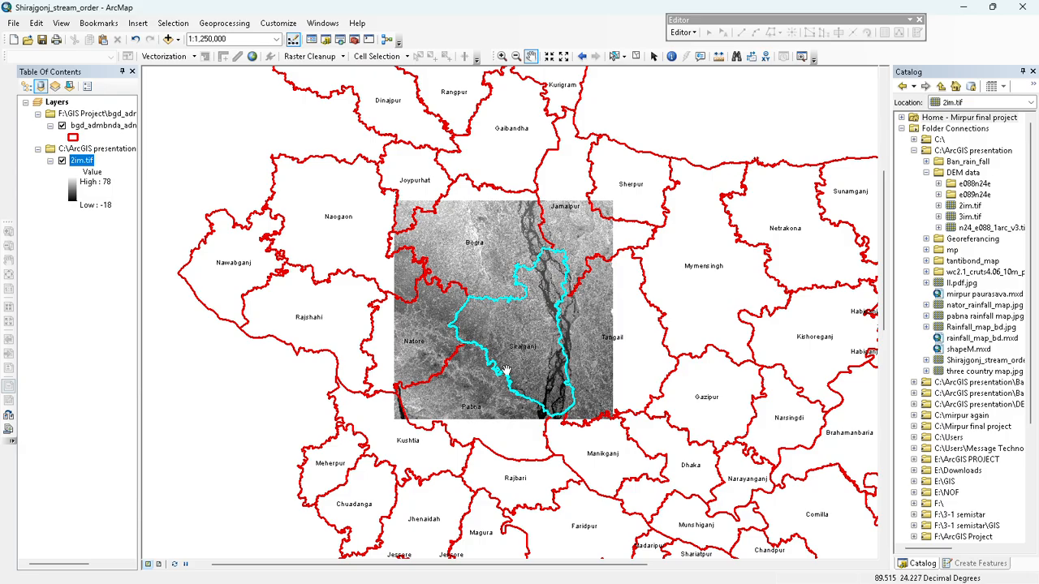
pyautogui.moveTo(466, 303)
pyautogui.mouseDown()
pyautogui.moveTo(500, 311)
pyautogui.moveTo(482, 265)
pyautogui.moveTo(477, 284)
pyautogui.mouseUp()
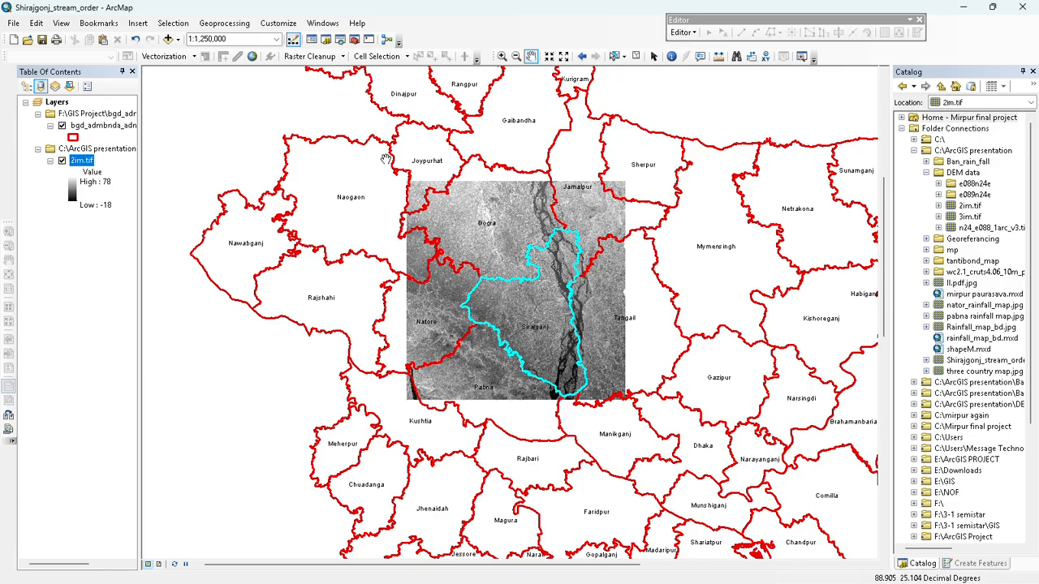
# Step: Export the selected Sirajganj district using the layer's source coordinate system, add it as a layer, and hide the original boundary layer
pyautogui.click(615, 55)
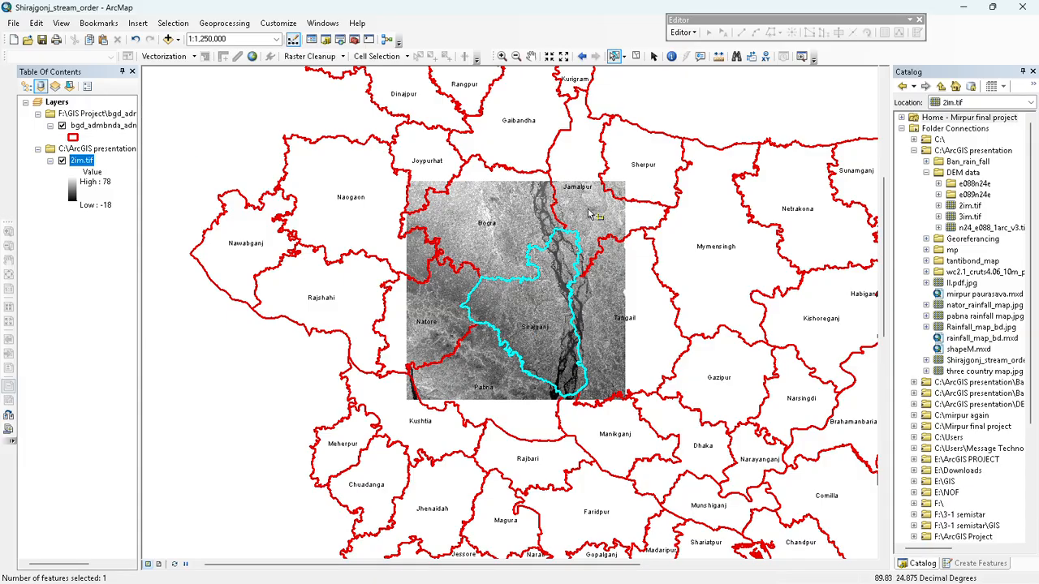
pyautogui.rightClick(103, 128)
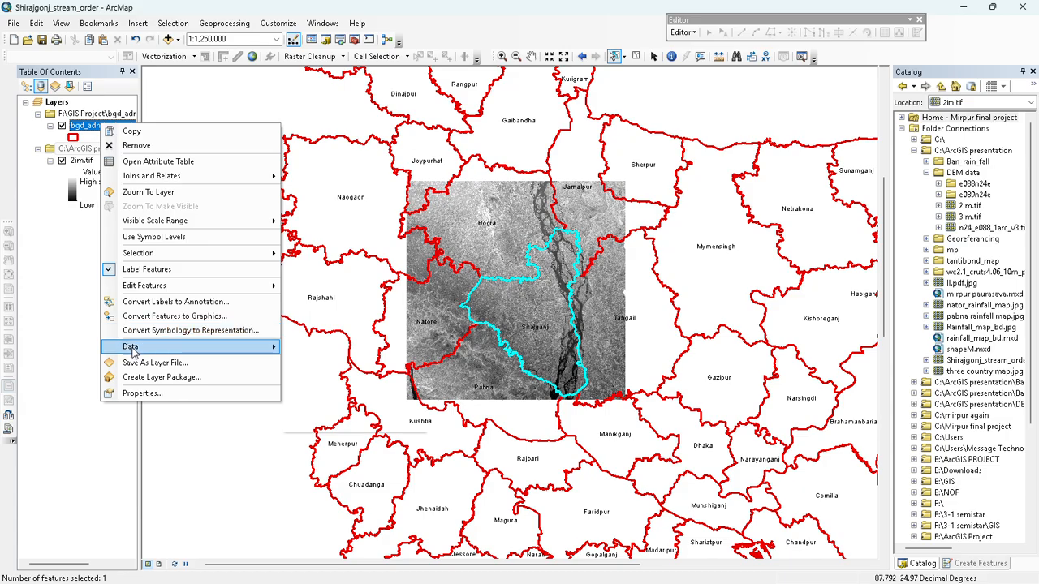
pyautogui.moveTo(136, 349)
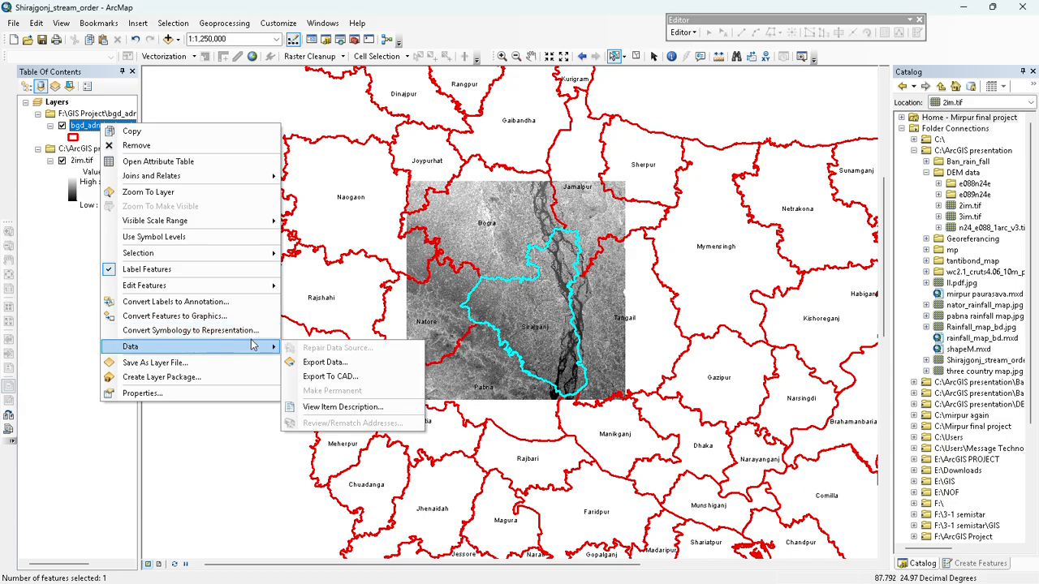
pyautogui.click(329, 364)
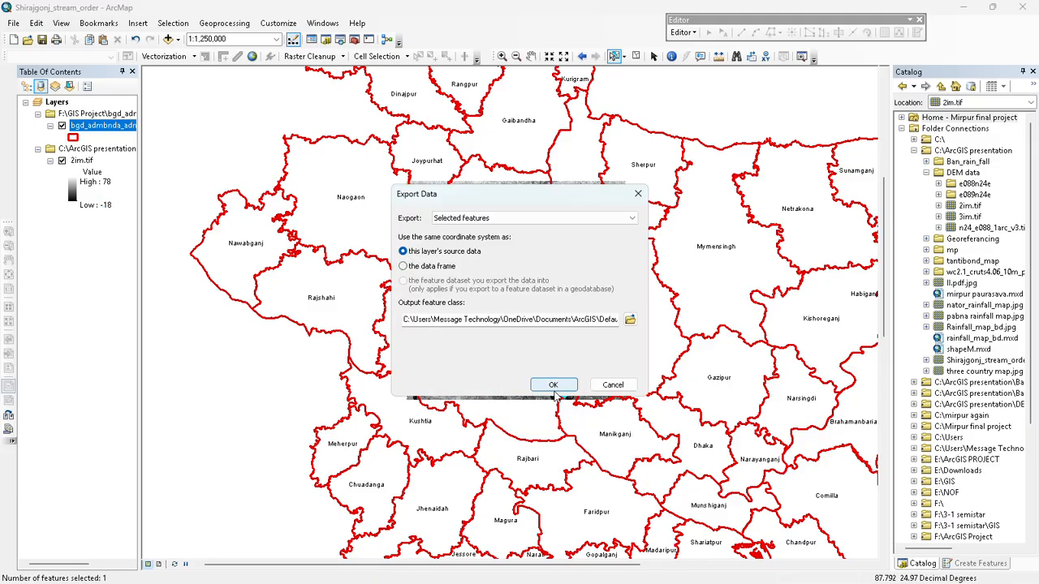
pyautogui.click(552, 384)
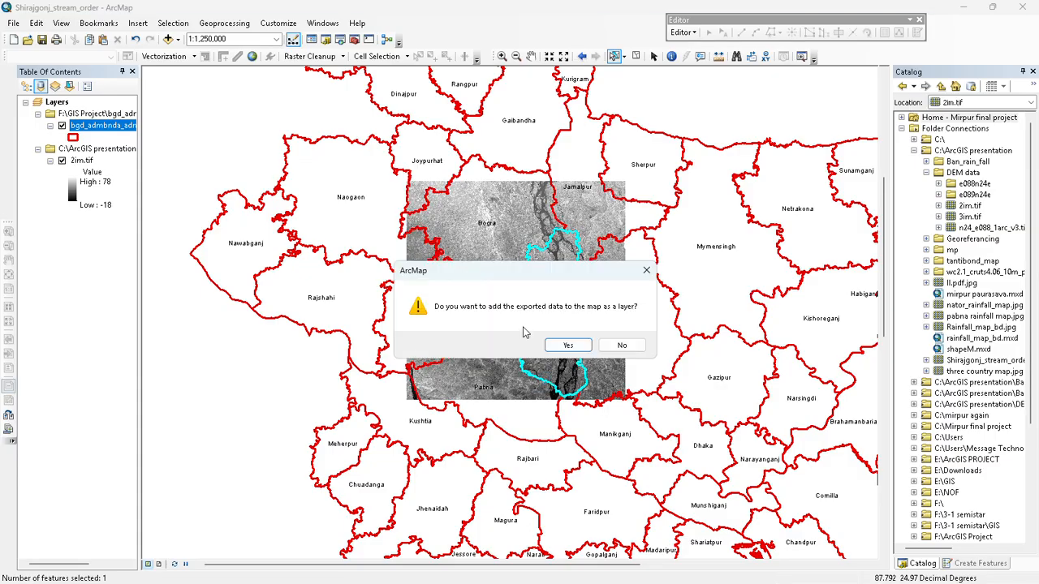
pyautogui.click(564, 345)
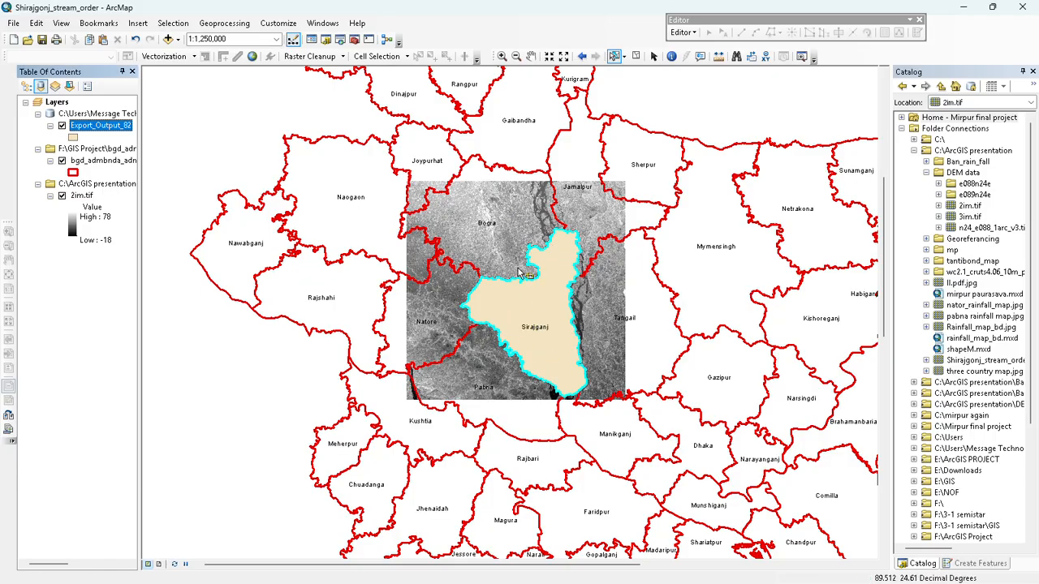
pyautogui.click(61, 161)
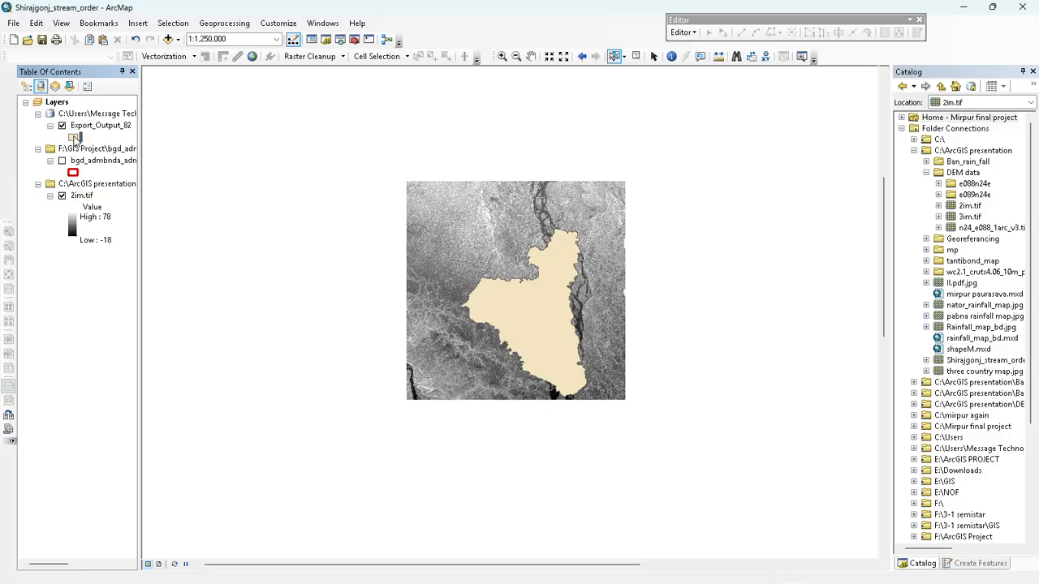
# Step: Give the exported district polygon no fill colour and a purple outline with a width of 2
pyautogui.rightClick(73, 137)
pyautogui.click(96, 149)
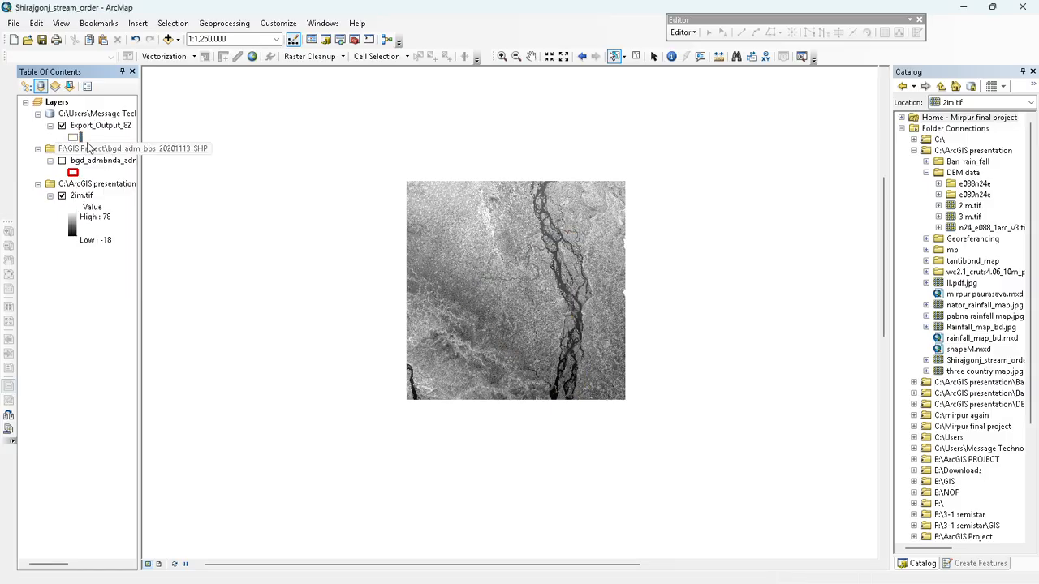
pyautogui.click(71, 137)
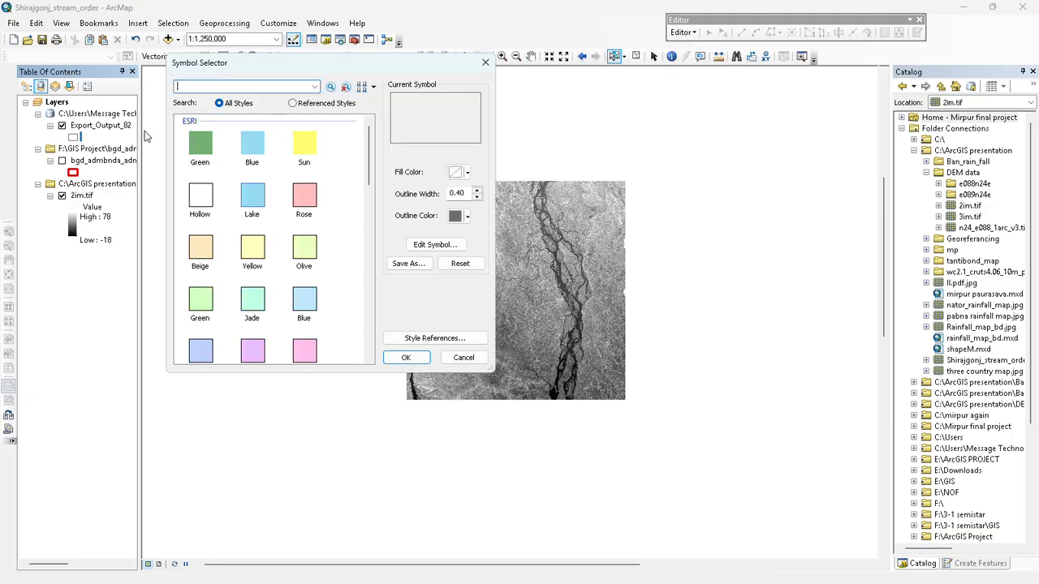
pyautogui.click(477, 191)
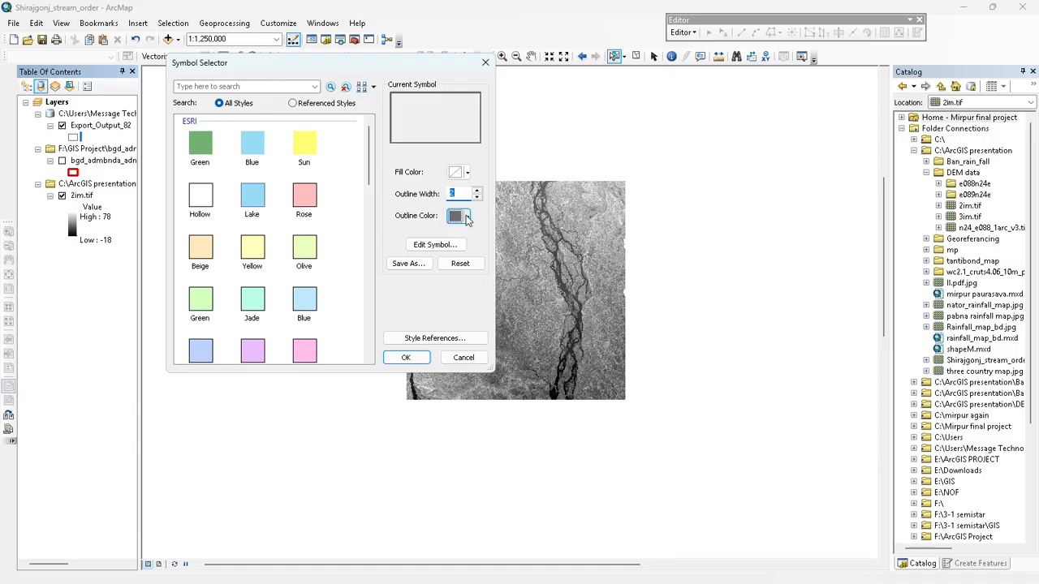
pyautogui.click(467, 216)
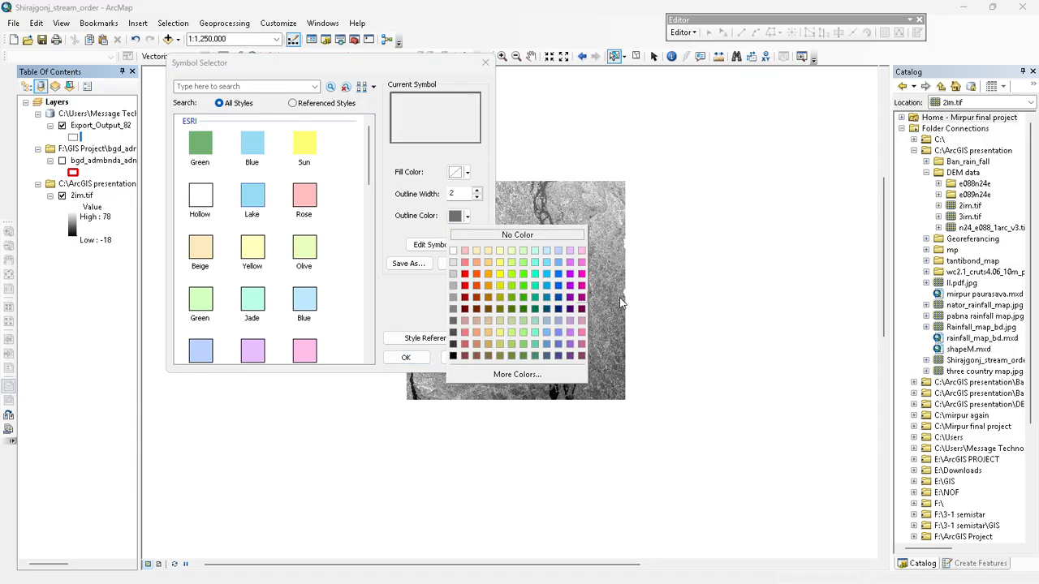
pyautogui.click(570, 286)
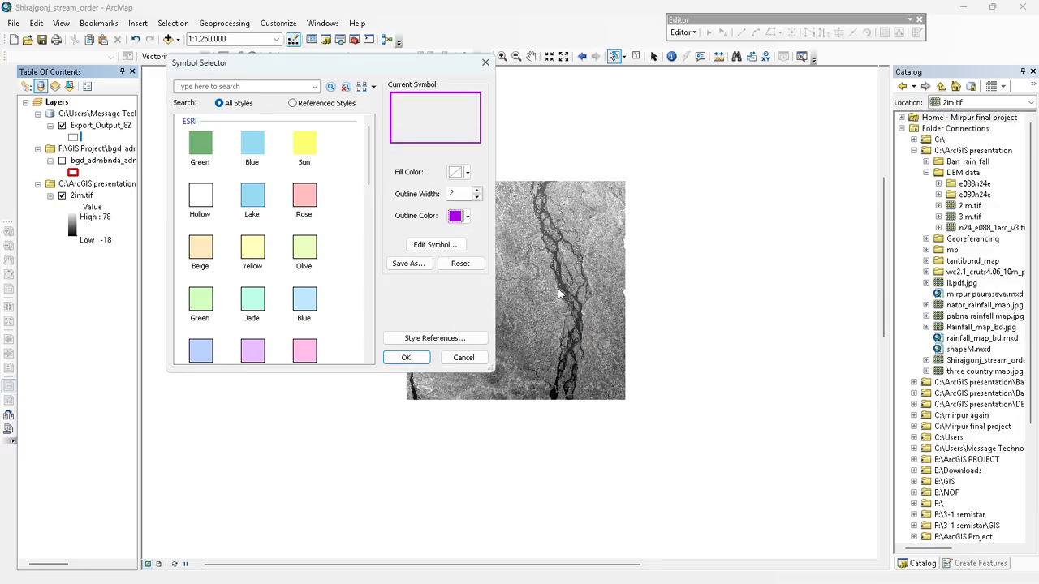
pyautogui.click(406, 357)
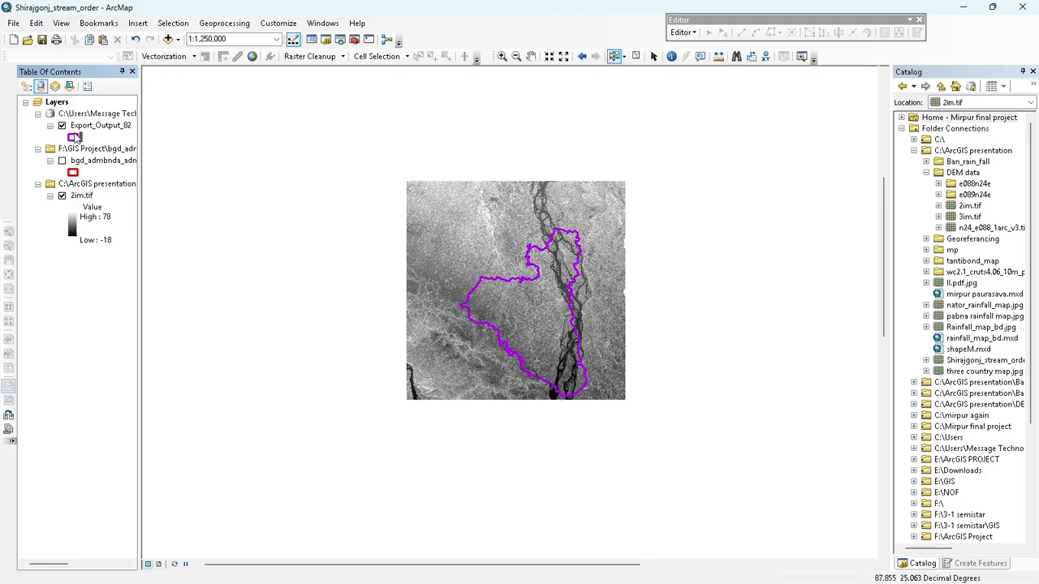
# Step: Change the exported district's outline colour to magenta
pyautogui.click(75, 138)
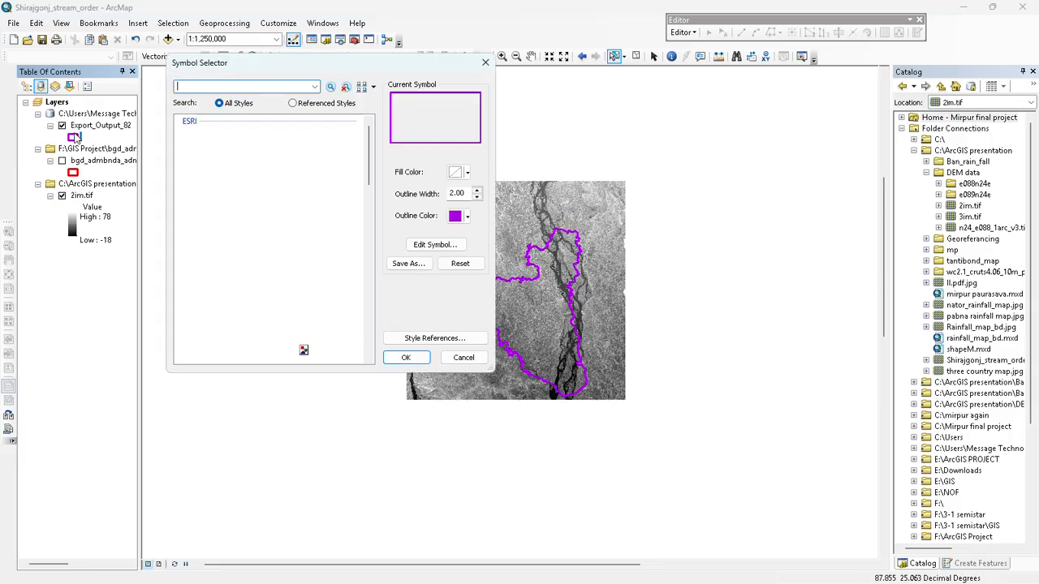
pyautogui.scroll(-1, 300, 302)
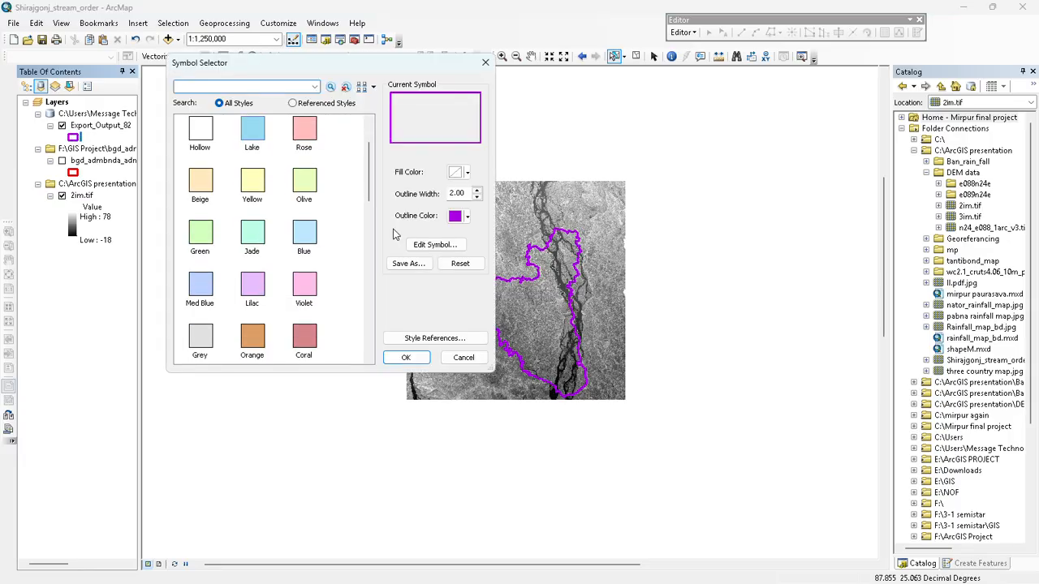
pyautogui.click(467, 216)
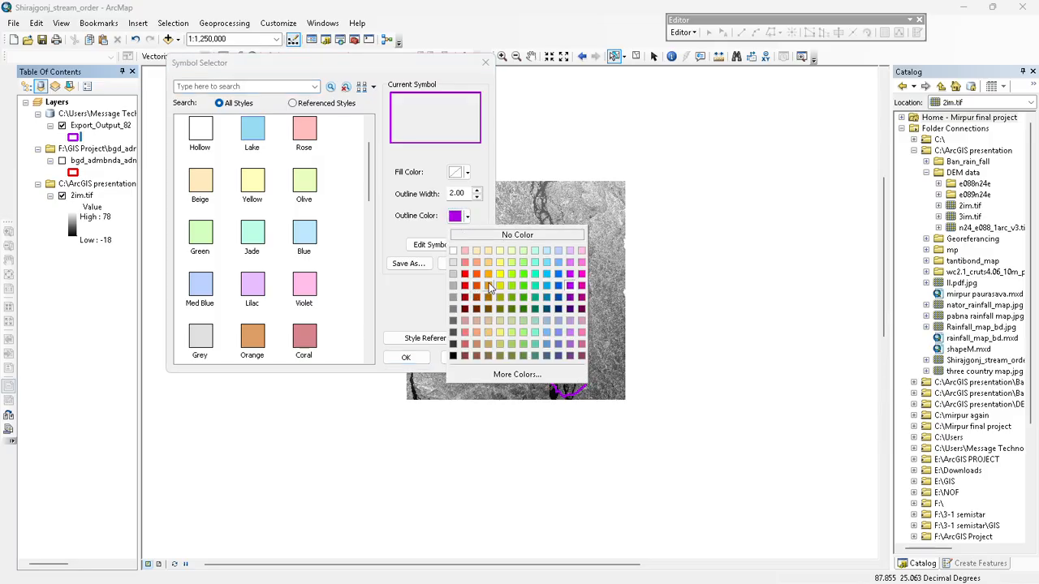
pyautogui.click(581, 288)
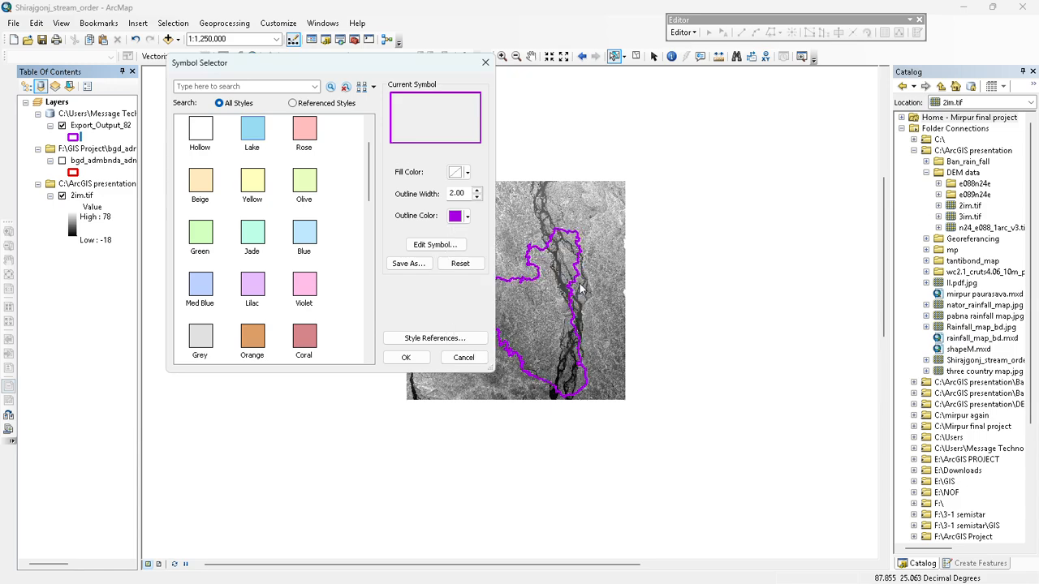
pyautogui.click(408, 357)
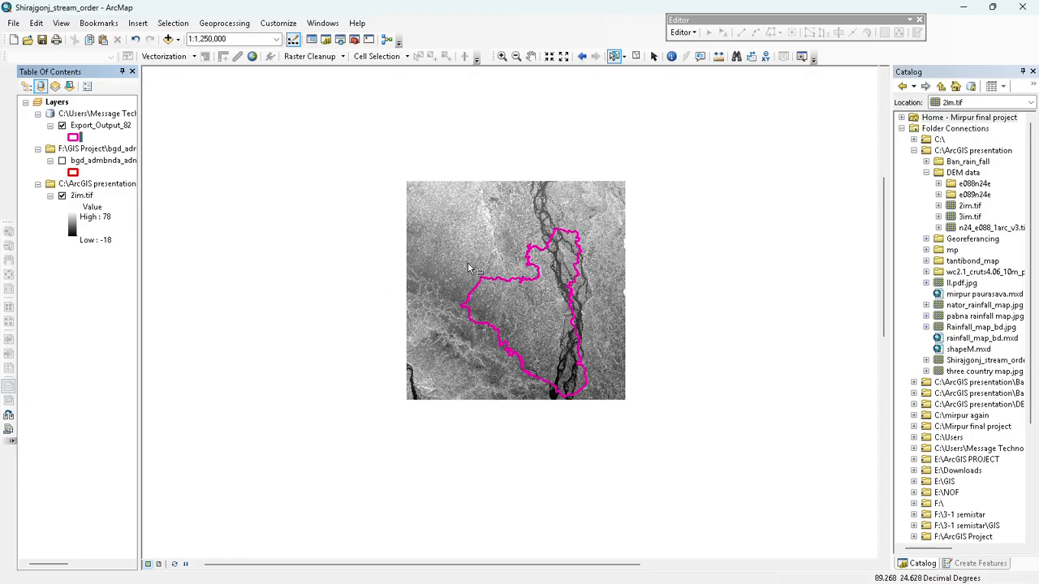
# Step: Rename the exported district layer as shirajgonj in its layer properties
pyautogui.scroll(1, 436, 289)
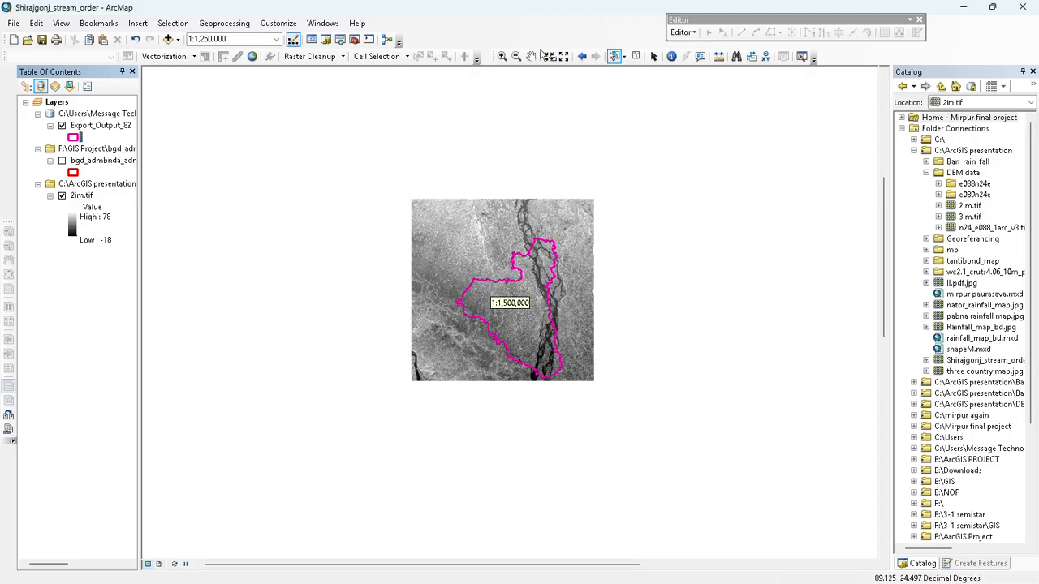
pyautogui.click(549, 57)
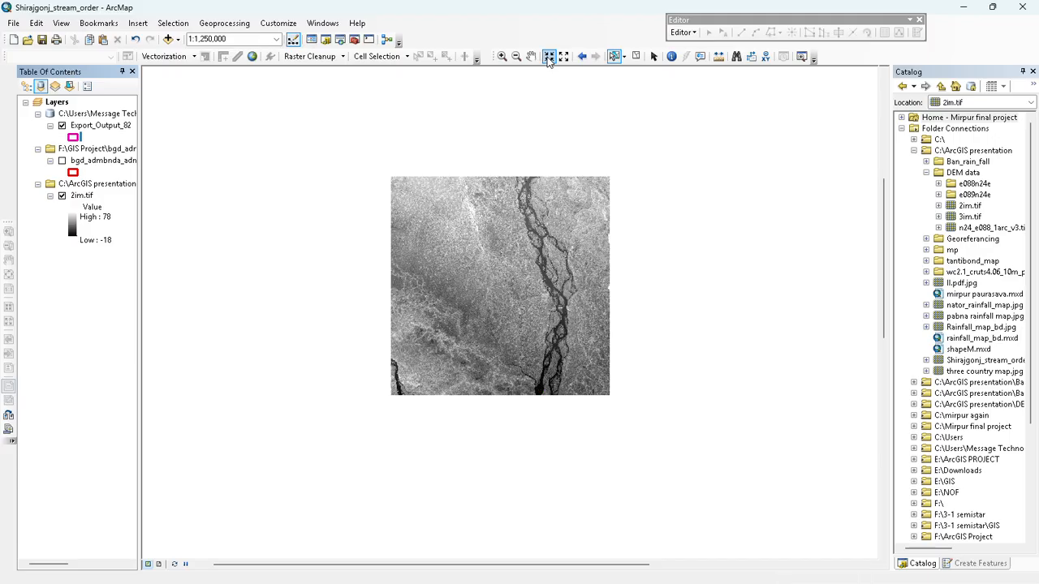
pyautogui.click(549, 57)
pyautogui.click(549, 57)
pyautogui.click(548, 57)
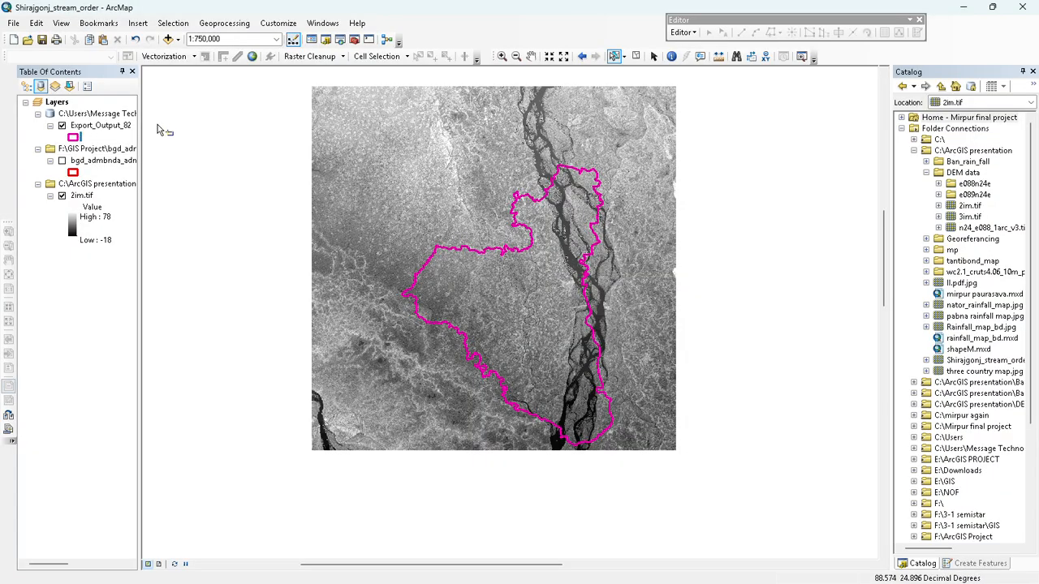
pyautogui.rightClick(105, 130)
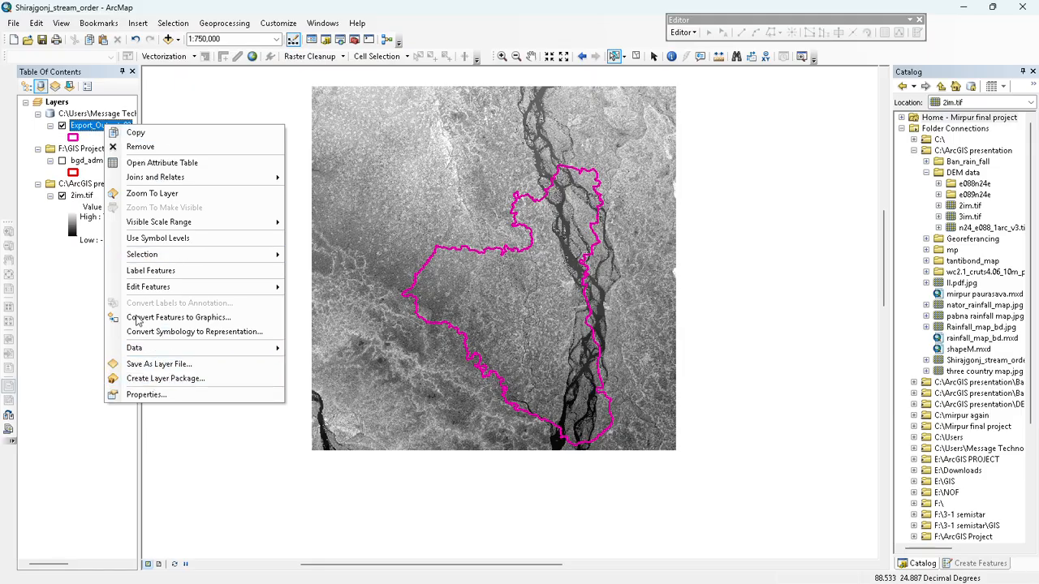
pyautogui.click(142, 395)
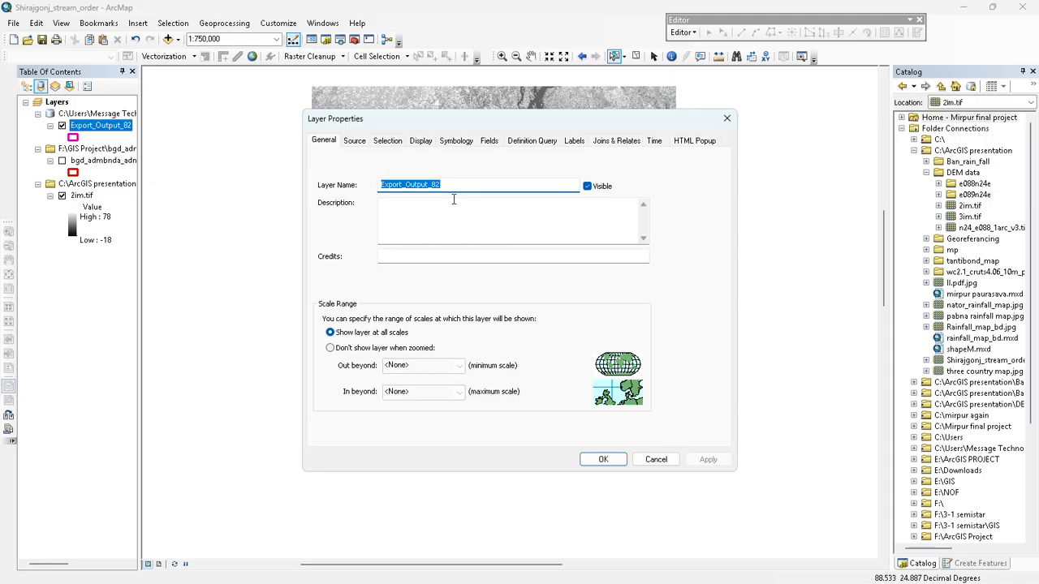
pyautogui.write('St')
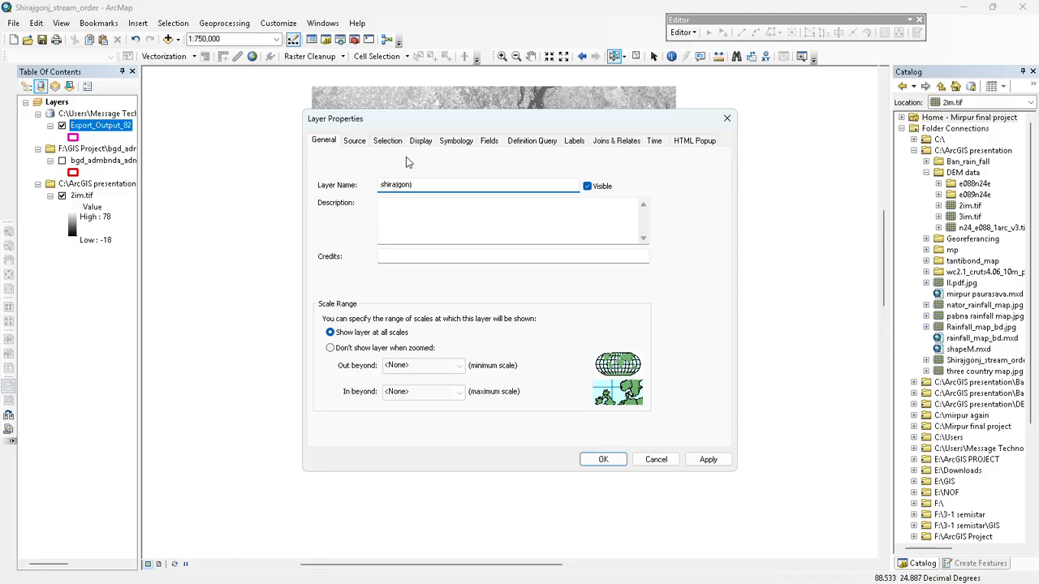
# Step: Turn on feature labels for the district layer using the ADM2_EN field and apply the layer properties
pyautogui.click(571, 142)
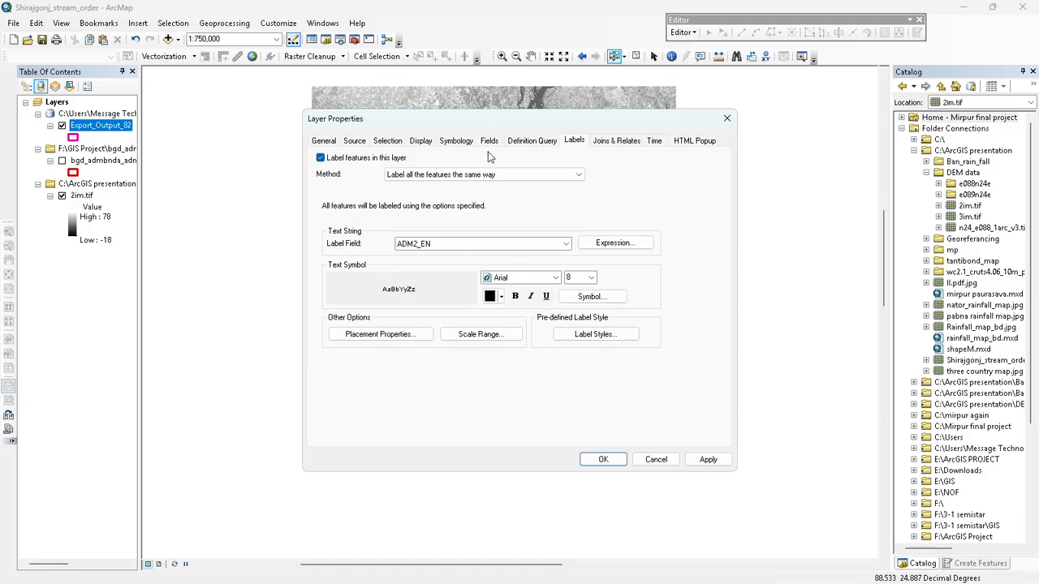
pyautogui.click(708, 460)
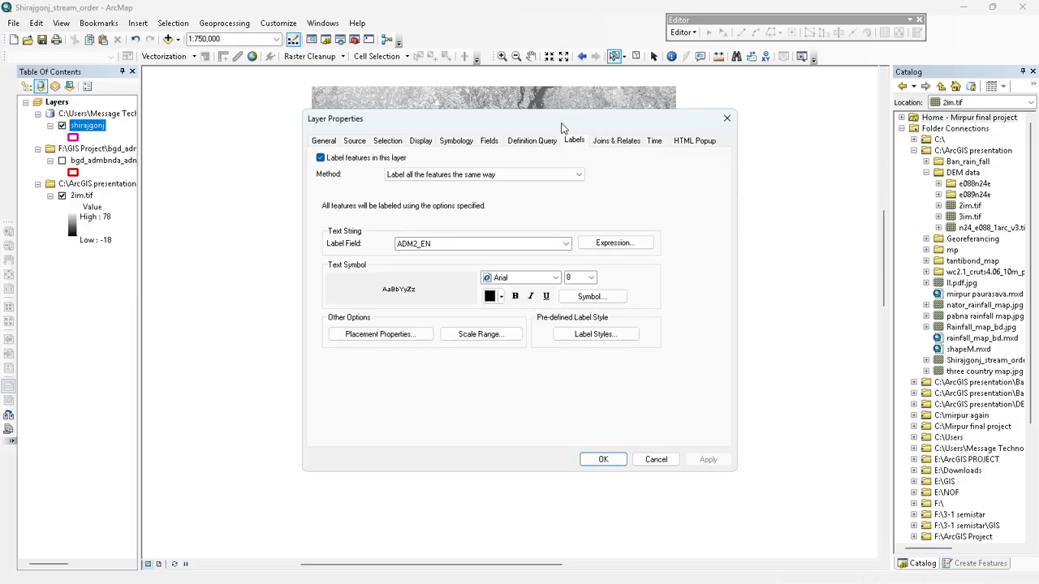
pyautogui.moveTo(560, 127); pyautogui.dragTo(233, 248)
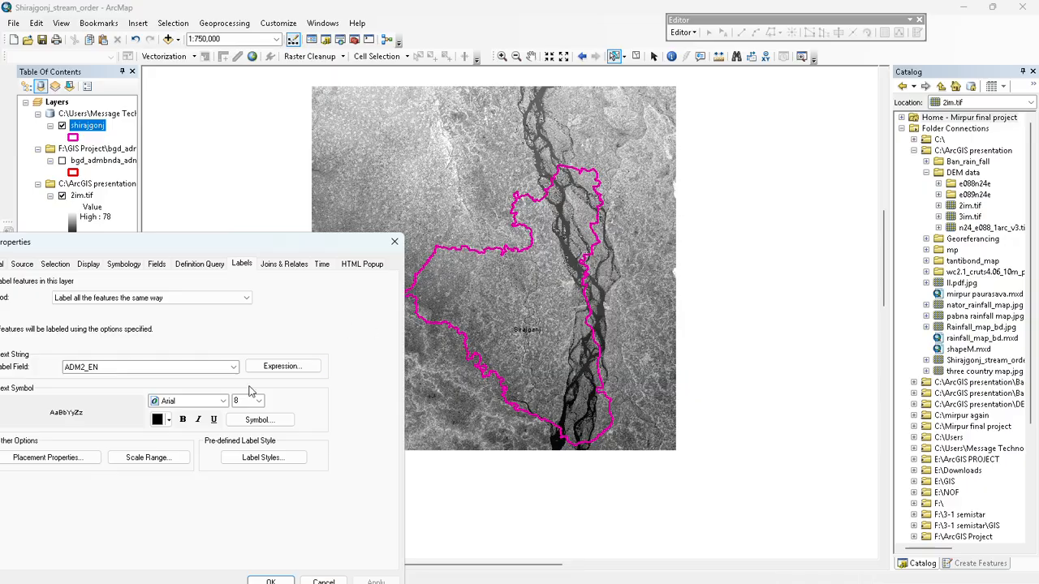
pyautogui.moveTo(296, 242); pyautogui.dragTo(466, 97)
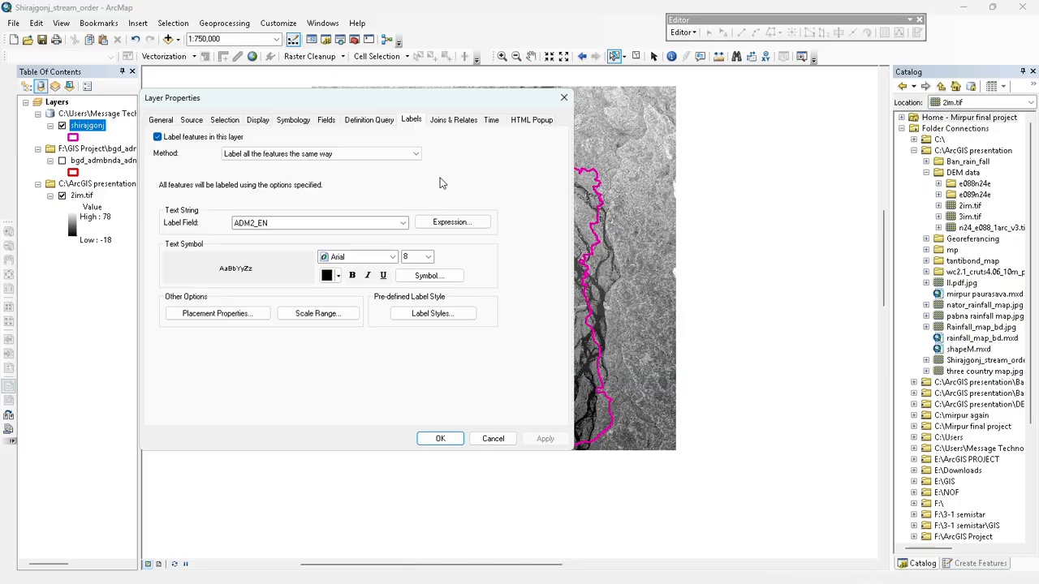
pyautogui.click(440, 439)
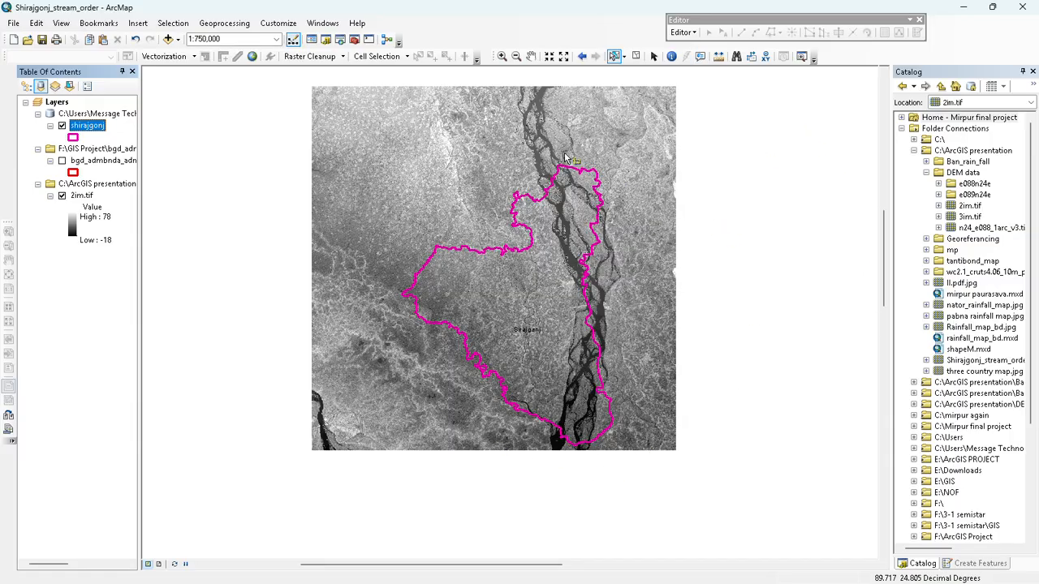
# Step: Clip the 2im.tif DEM to the district with the Spatial Analyst Extract by Mask tool, using shirajgonj as the mask
pyautogui.click(355, 39)
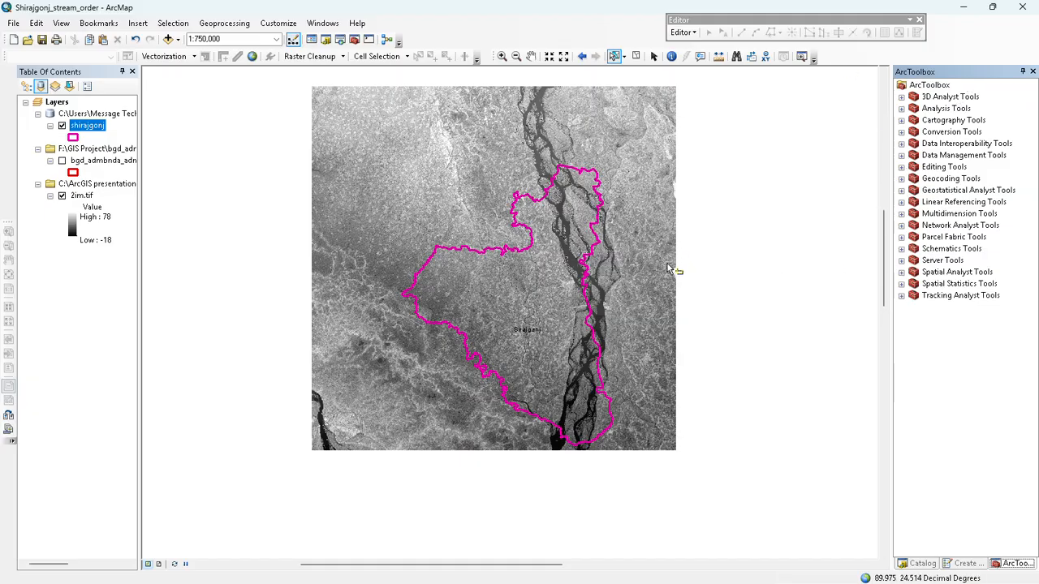
pyautogui.click(900, 273)
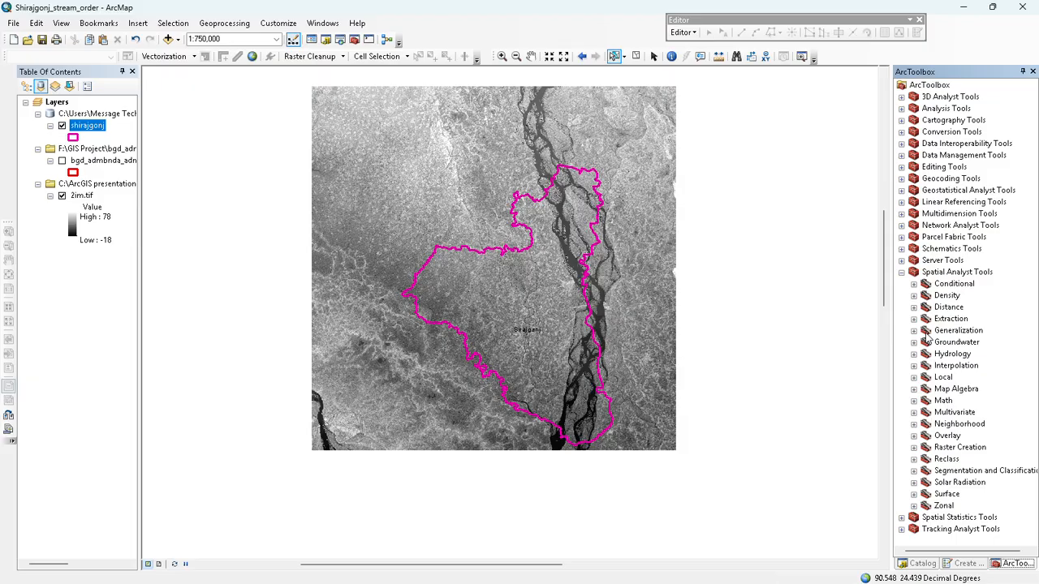
pyautogui.click(914, 320)
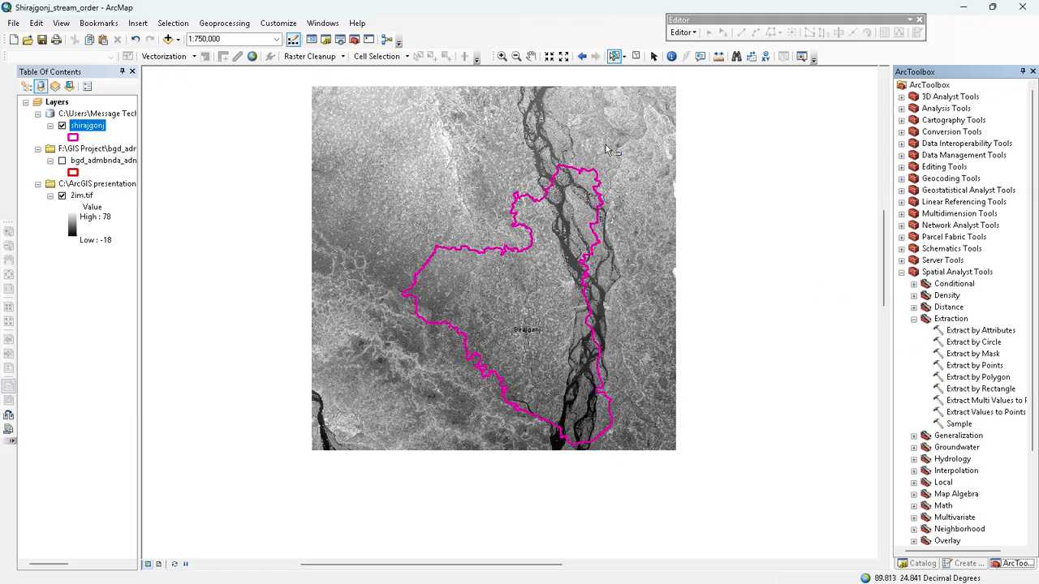
pyautogui.doubleClick(970, 355)
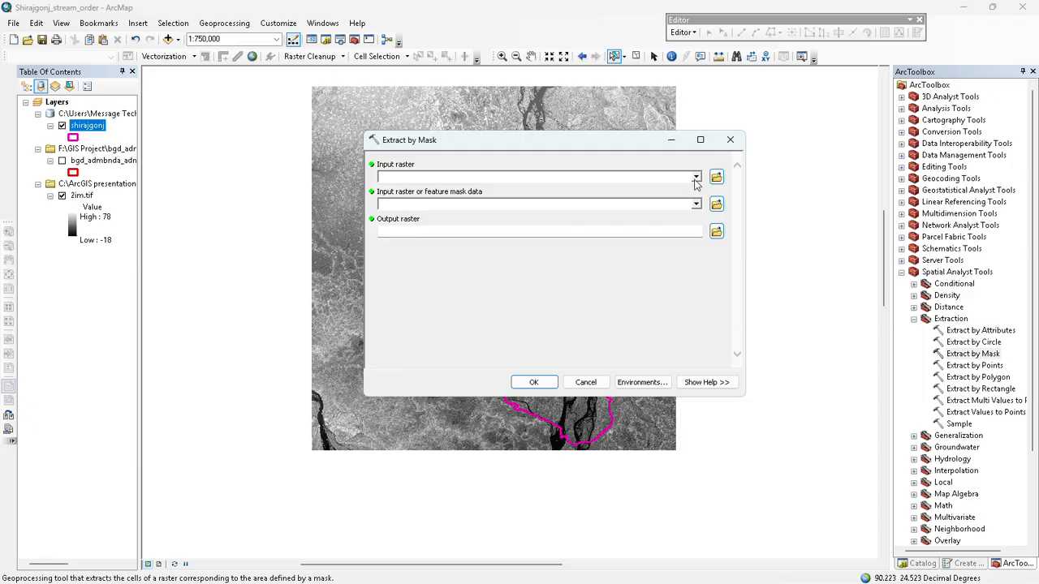
pyautogui.click(695, 178)
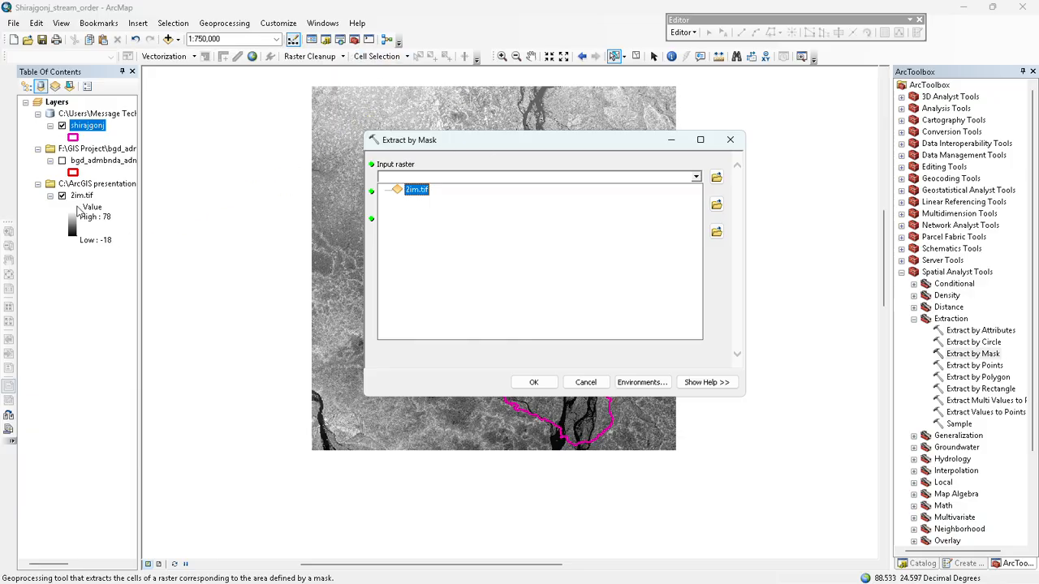
pyautogui.click(404, 189)
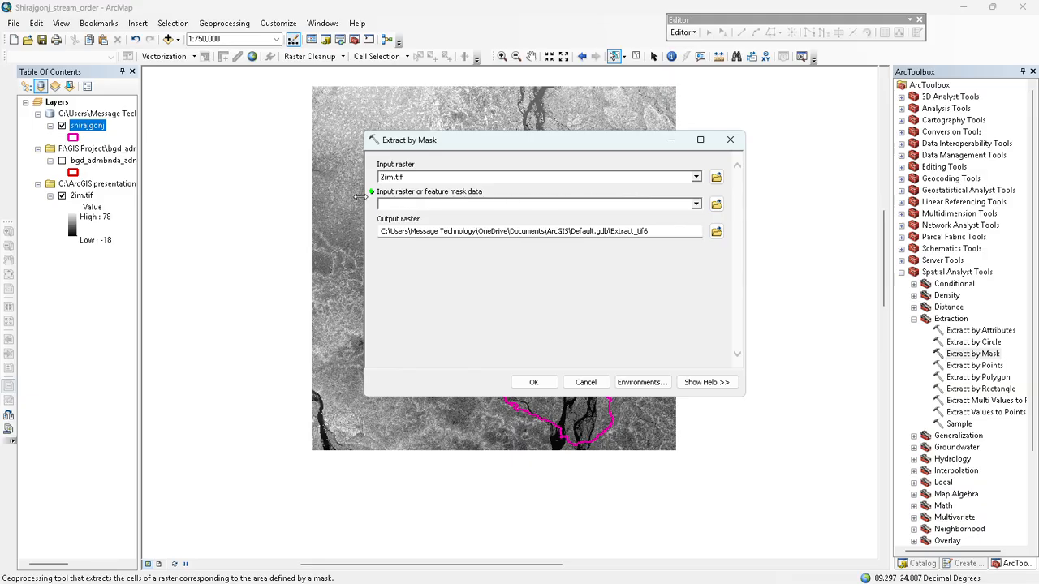
pyautogui.click(694, 205)
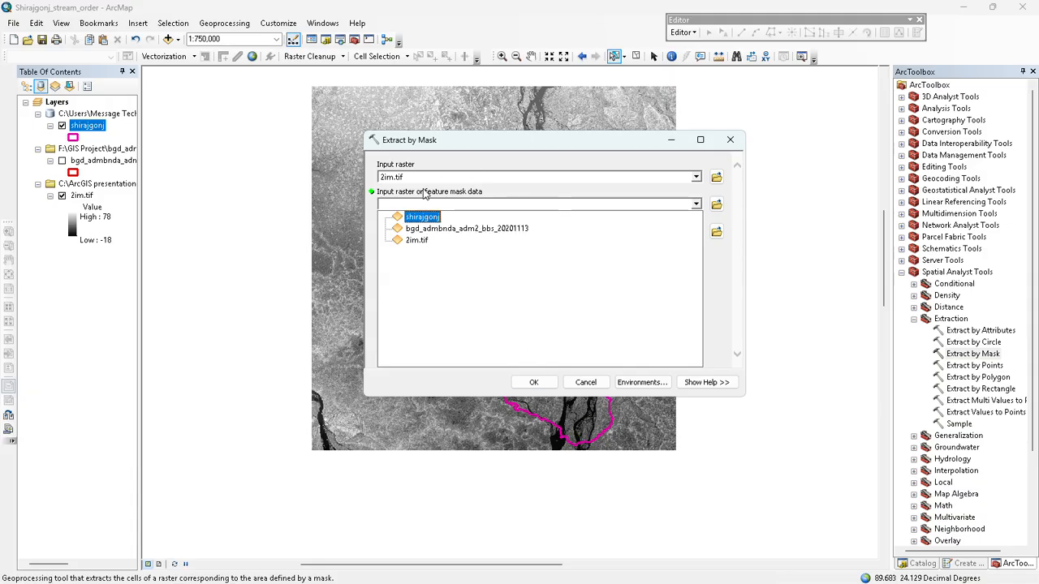
pyautogui.click(423, 219)
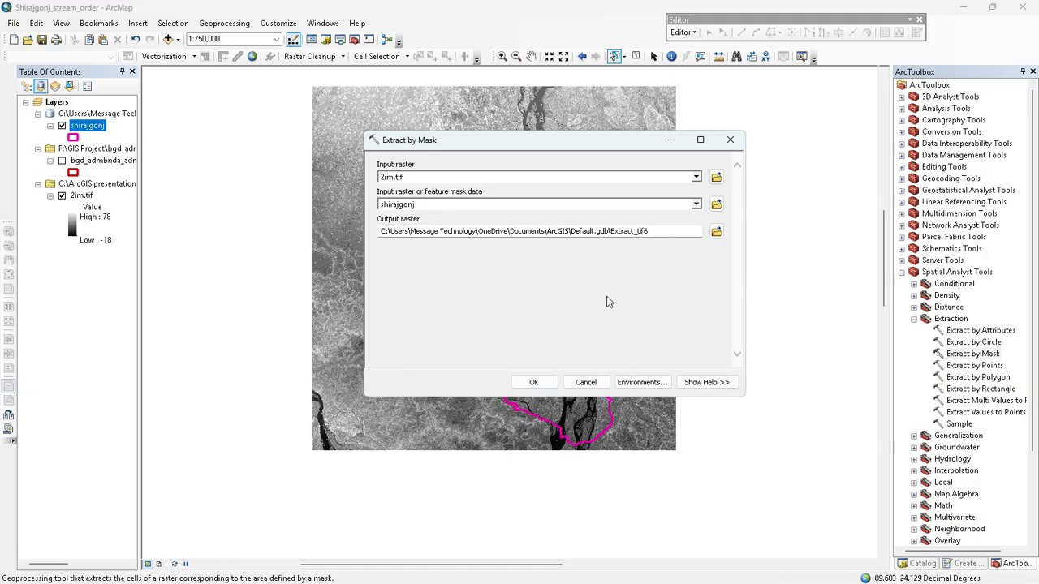
pyautogui.click(534, 382)
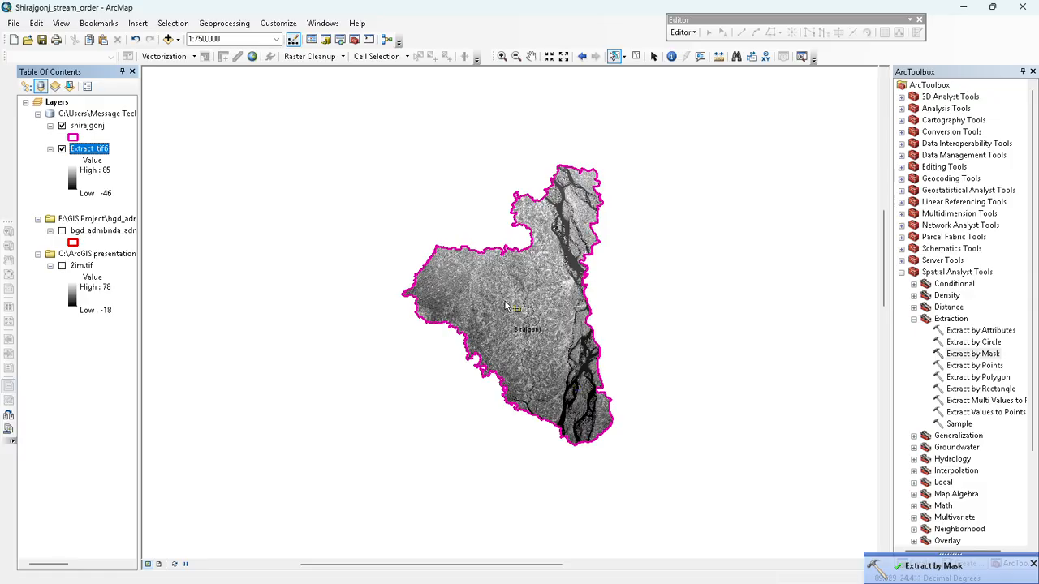
# Step: Fill the sinks in the Extract_tif6 raster with the Hydrology Fill tool, leaving the Z limit empty
pyautogui.click(911, 320)
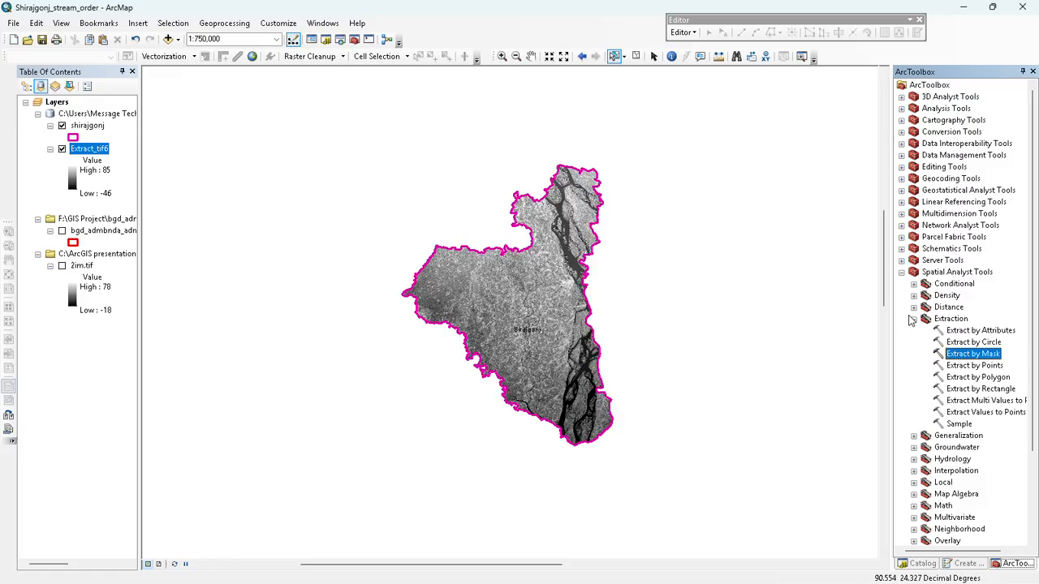
pyautogui.click(915, 320)
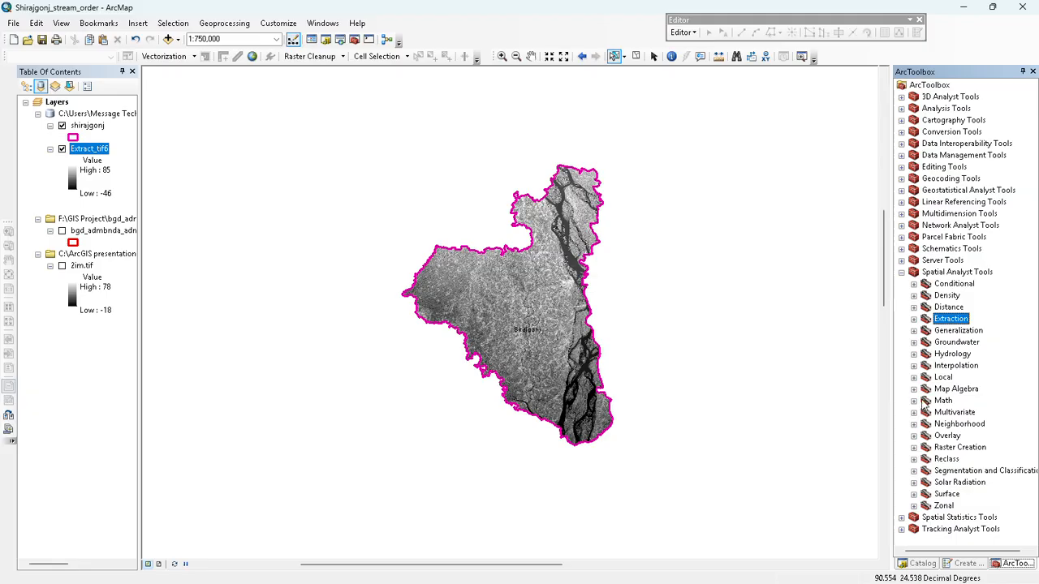
pyautogui.click(914, 354)
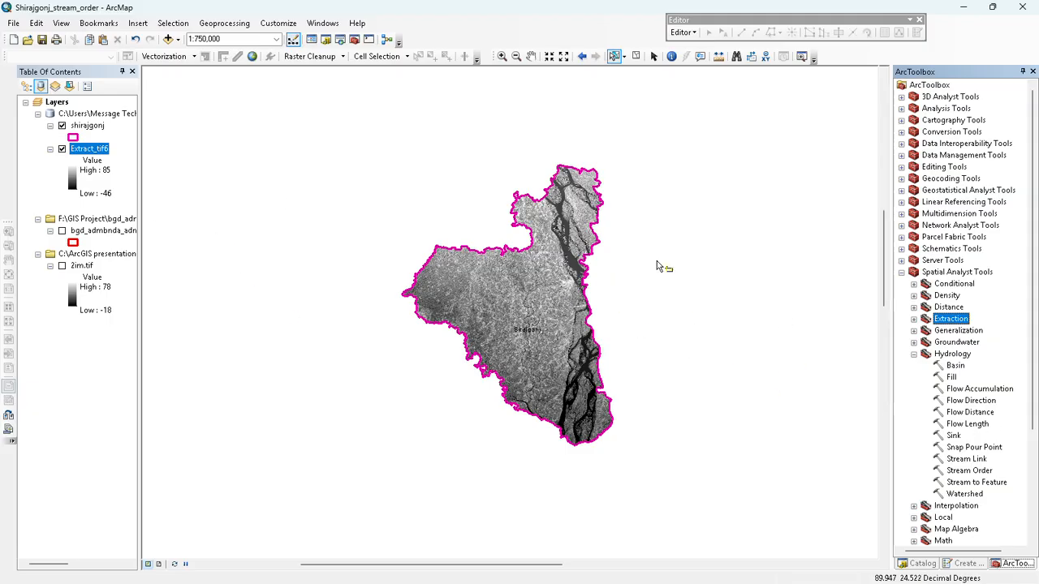
pyautogui.click(951, 378)
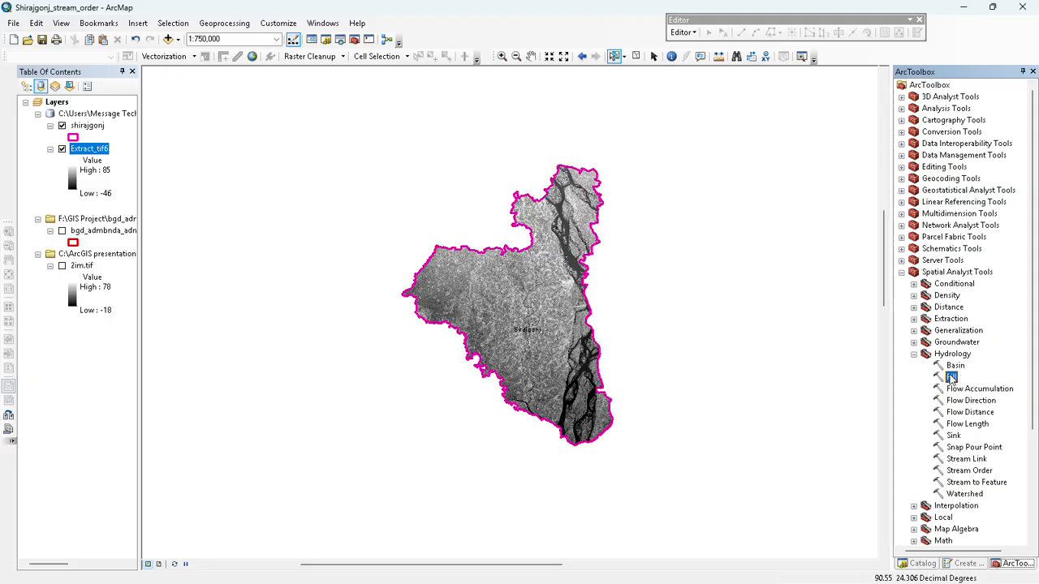
pyautogui.doubleClick(951, 378)
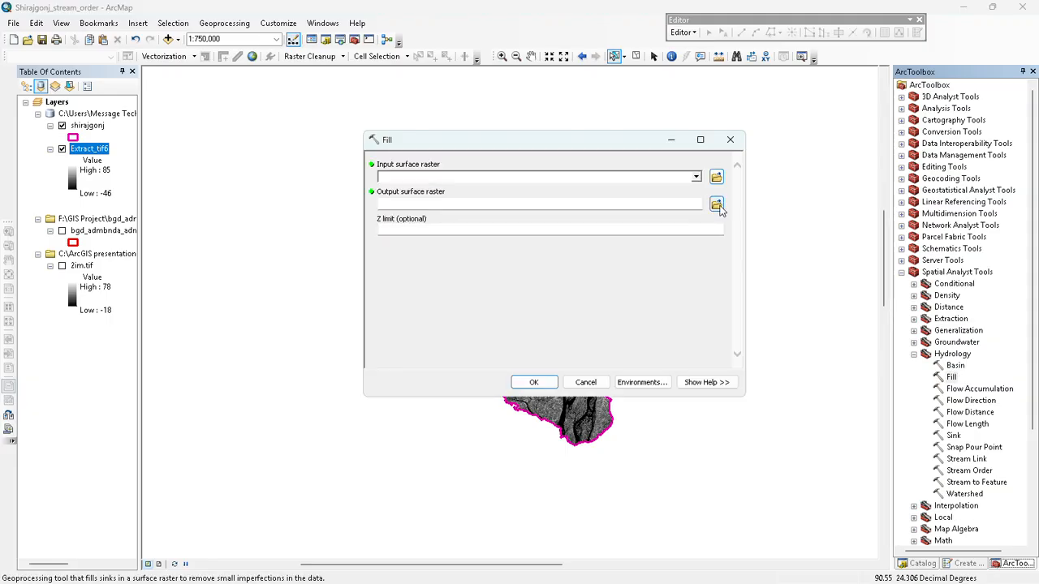
pyautogui.click(695, 179)
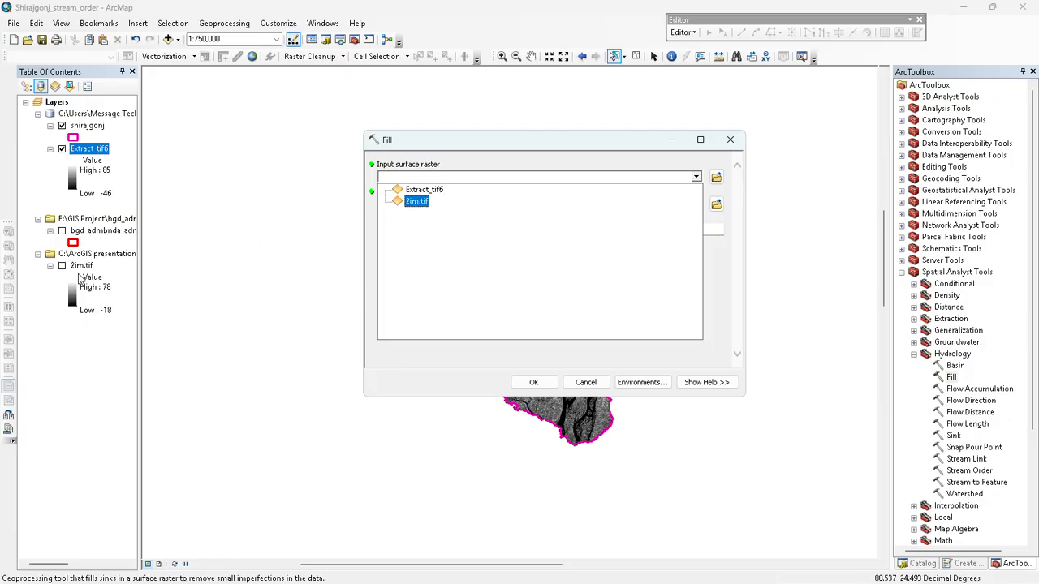
pyautogui.click(423, 189)
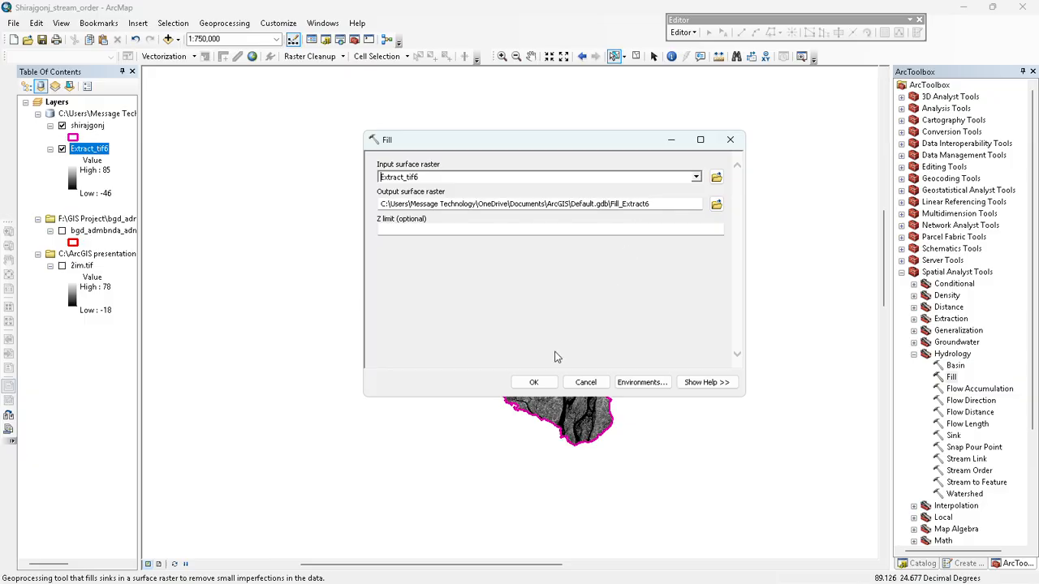
pyautogui.click(534, 383)
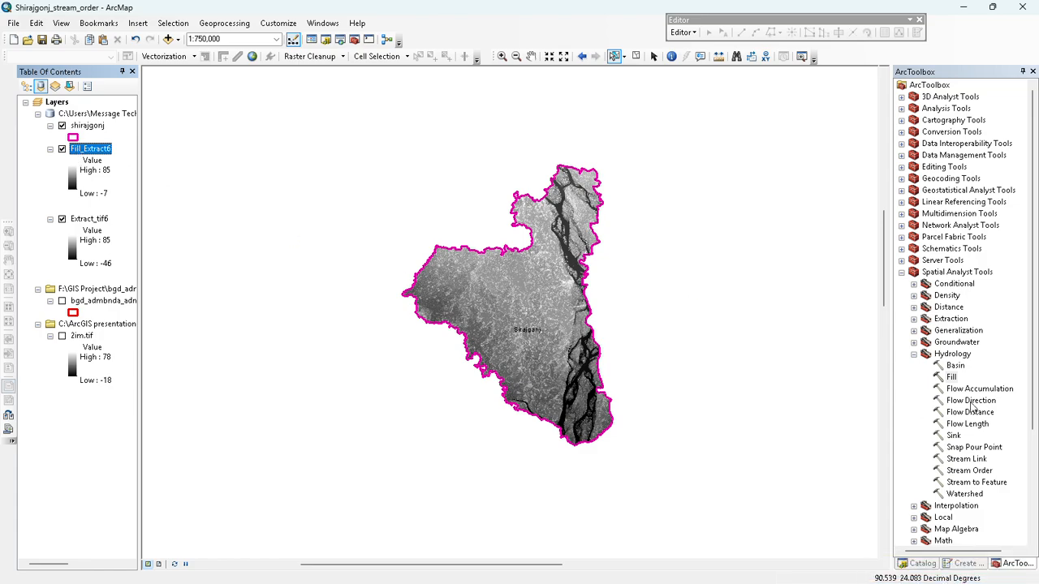
# Step: Create a D8 flow direction raster from Fill_Extract6, and hide the Extract_tif6 and Fill_Extract6 layers
pyautogui.doubleClick(953, 400)
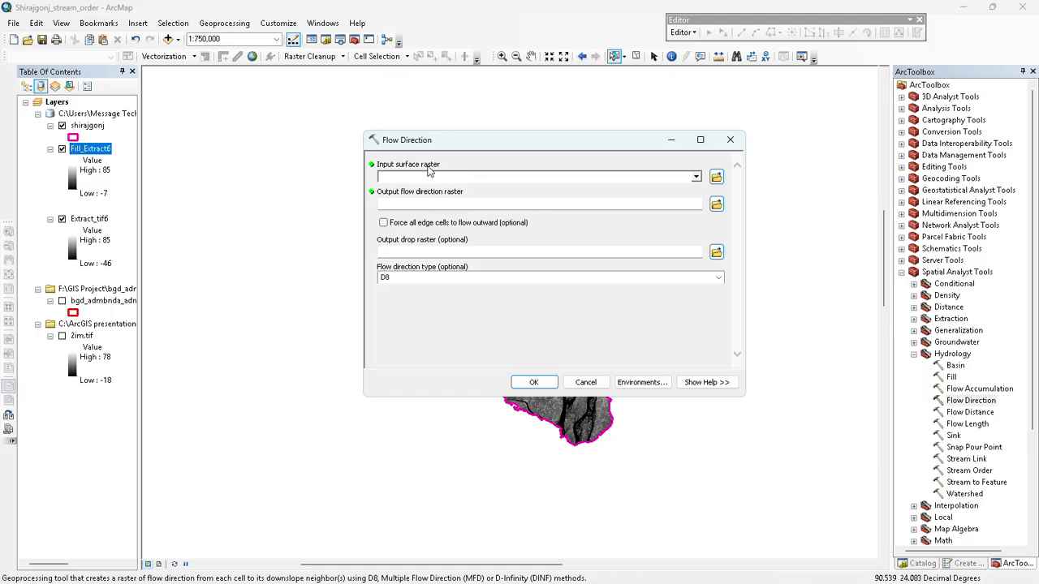
pyautogui.moveTo(82, 154); pyautogui.dragTo(698, 178)
pyautogui.click(696, 178)
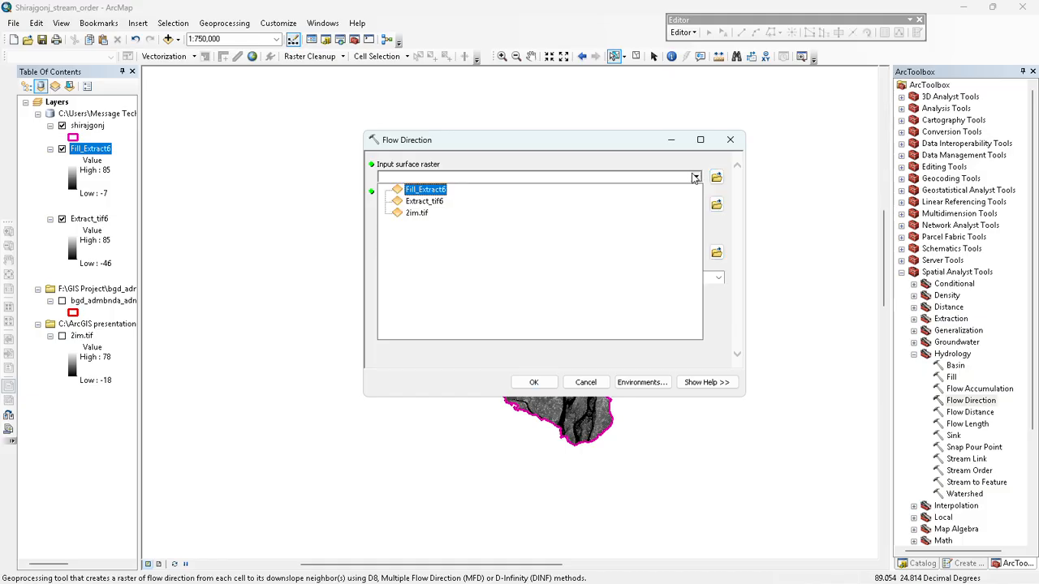
pyautogui.click(432, 190)
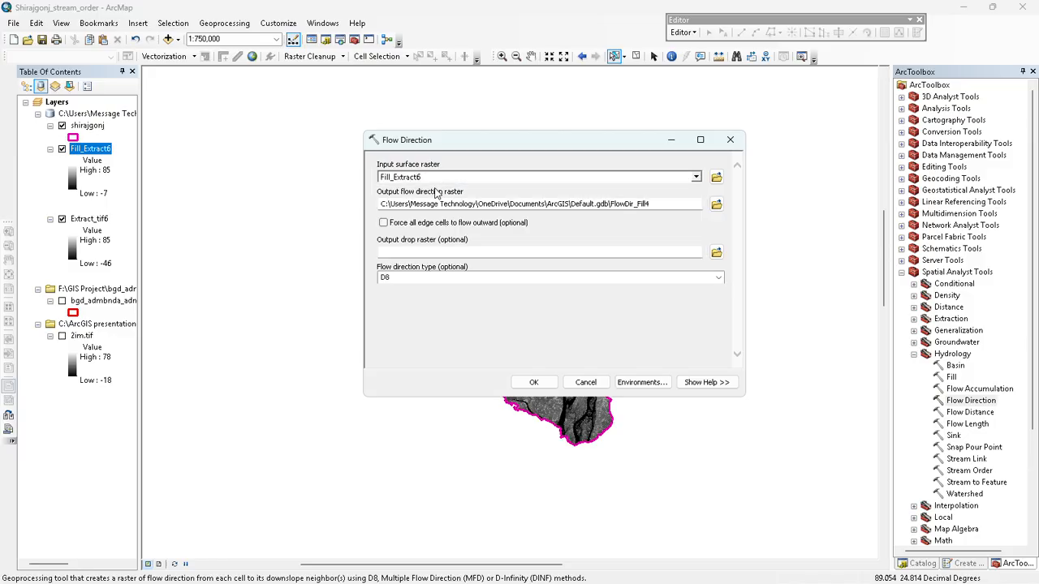
pyautogui.click(534, 383)
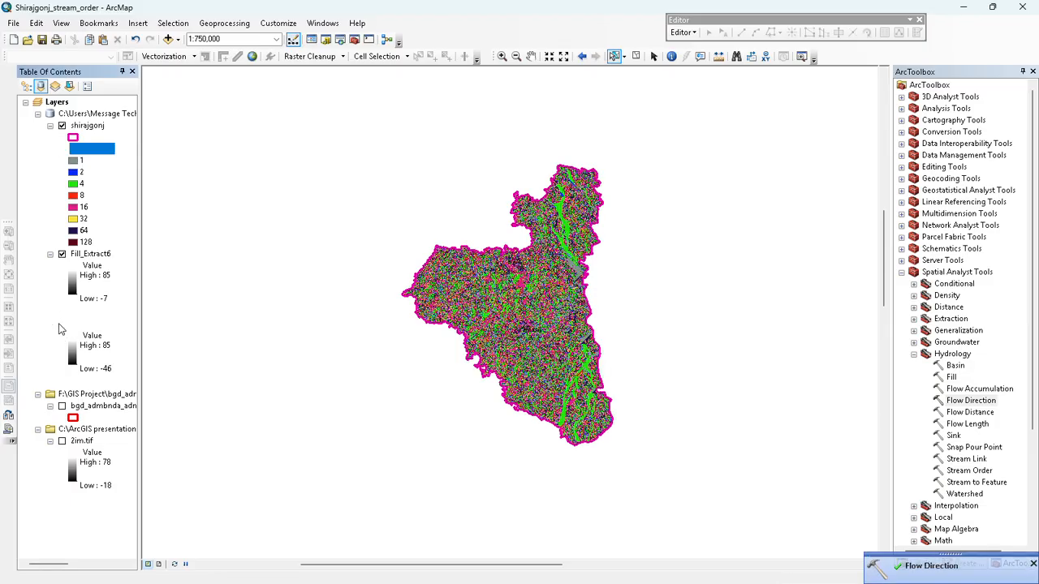
pyautogui.click(62, 325)
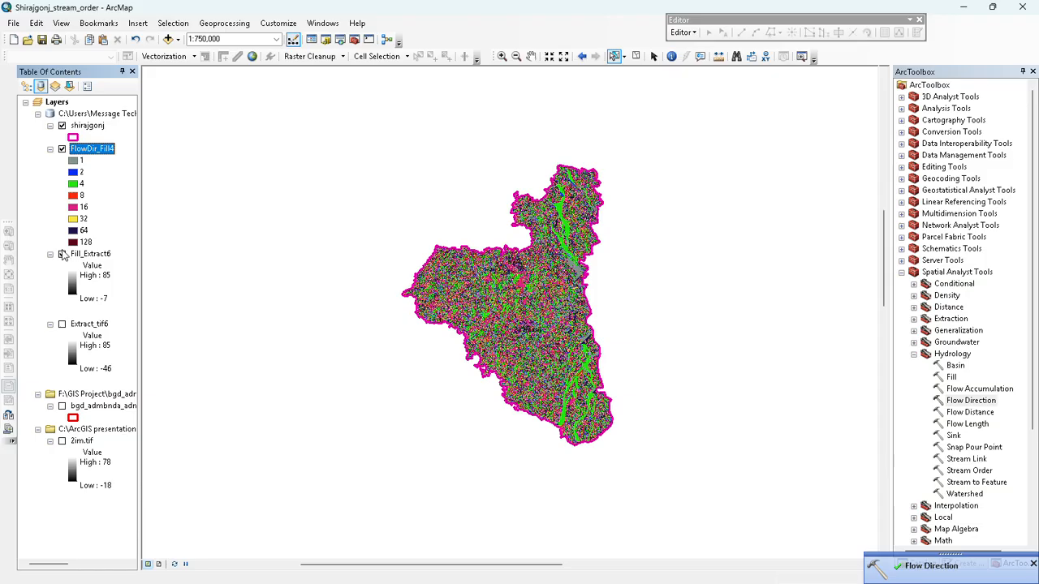
pyautogui.click(61, 254)
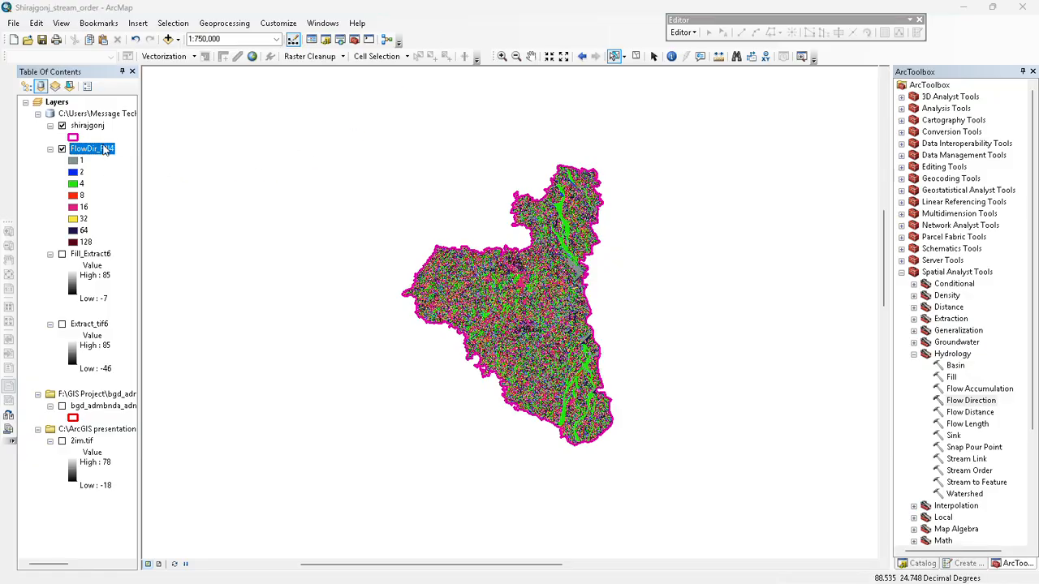
# Step: Create a flow accumulation raster from FlowDir_Fill4 with FLOAT output and D8 flow direction type, and hide the FlowDir_Fill4 layer
pyautogui.doubleClick(972, 389)
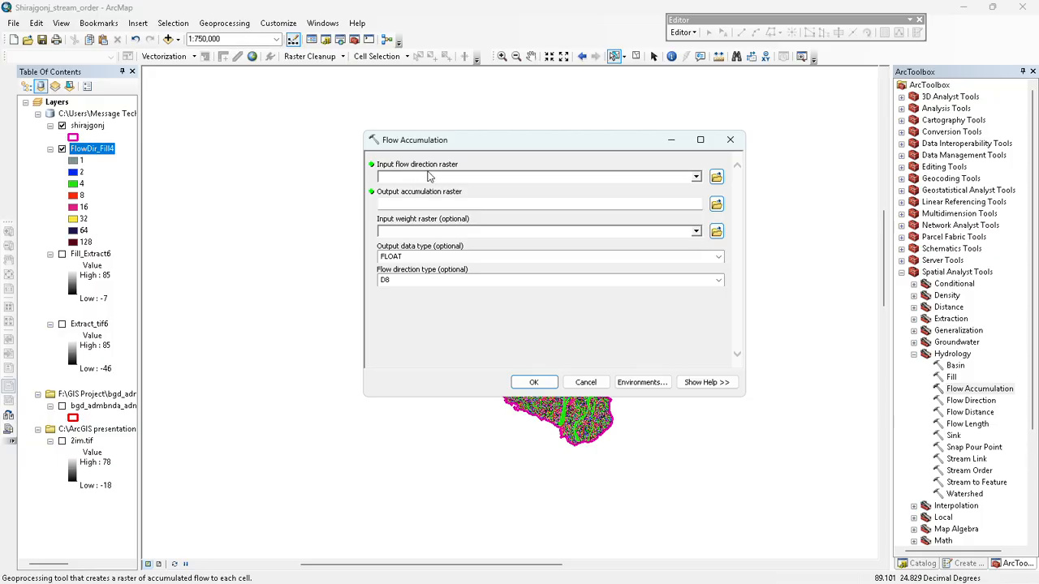
pyautogui.click(696, 177)
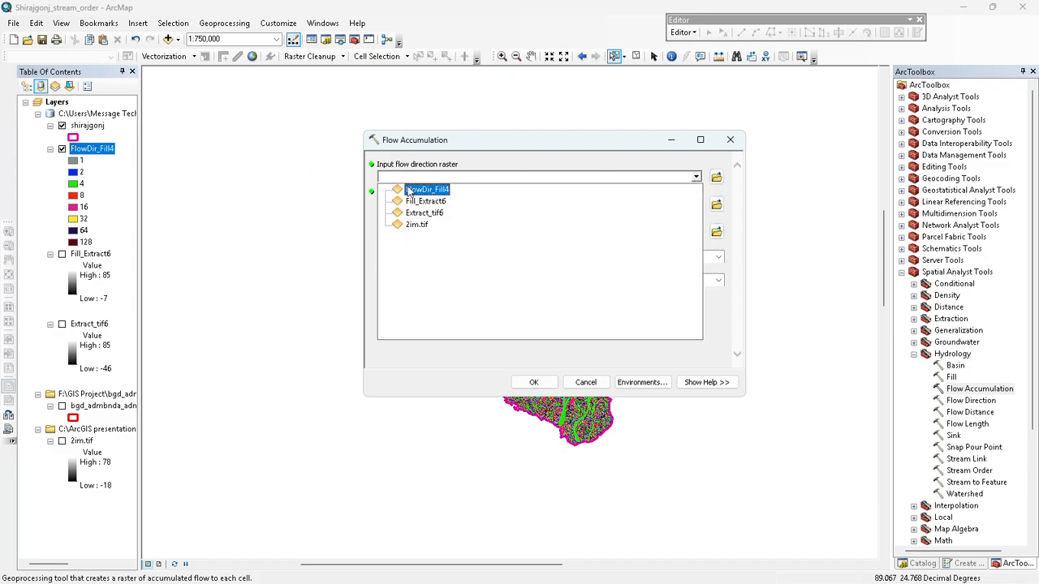
pyautogui.click(439, 190)
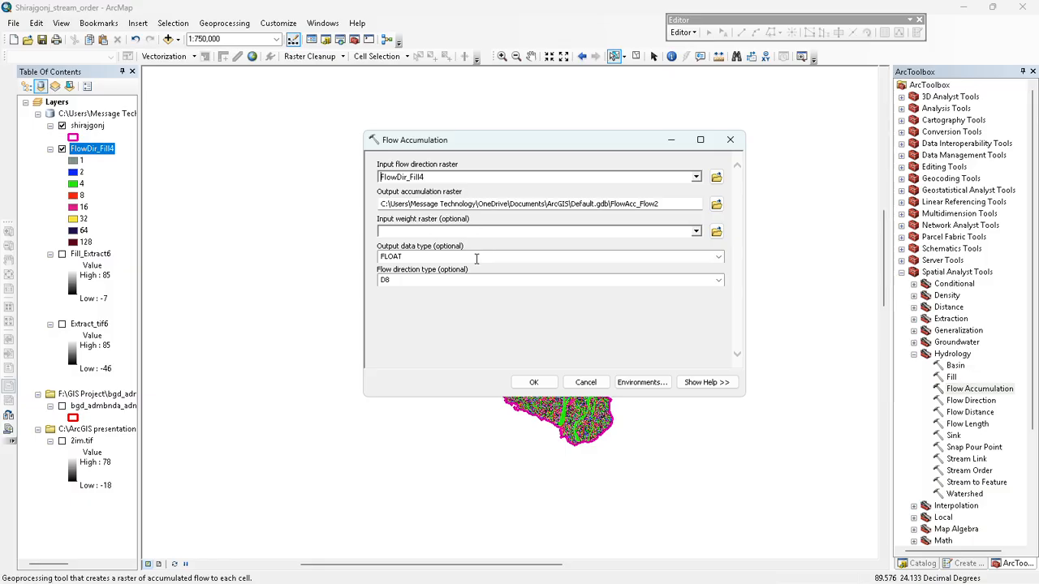
pyautogui.click(533, 382)
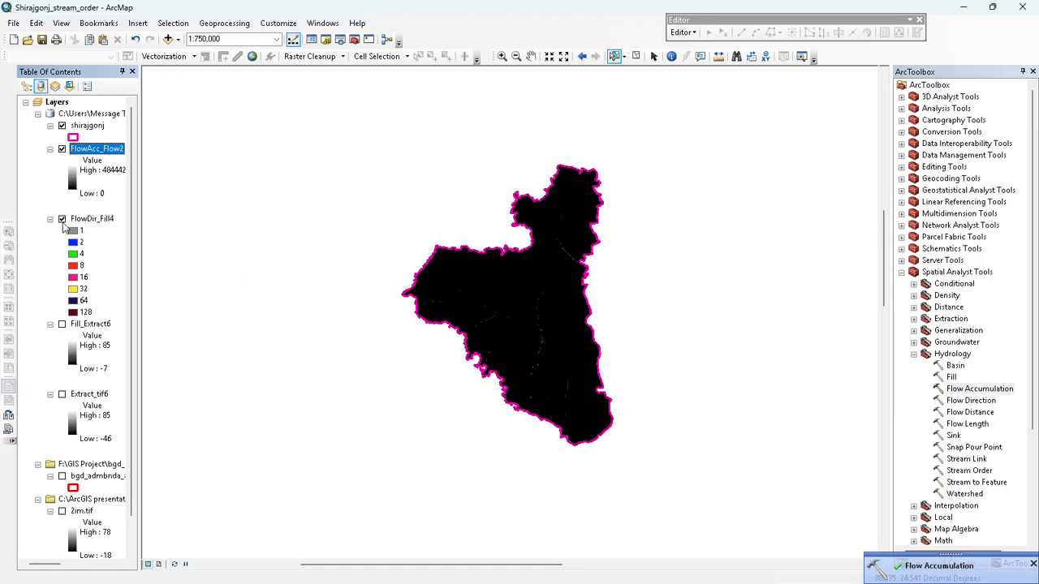
pyautogui.click(61, 219)
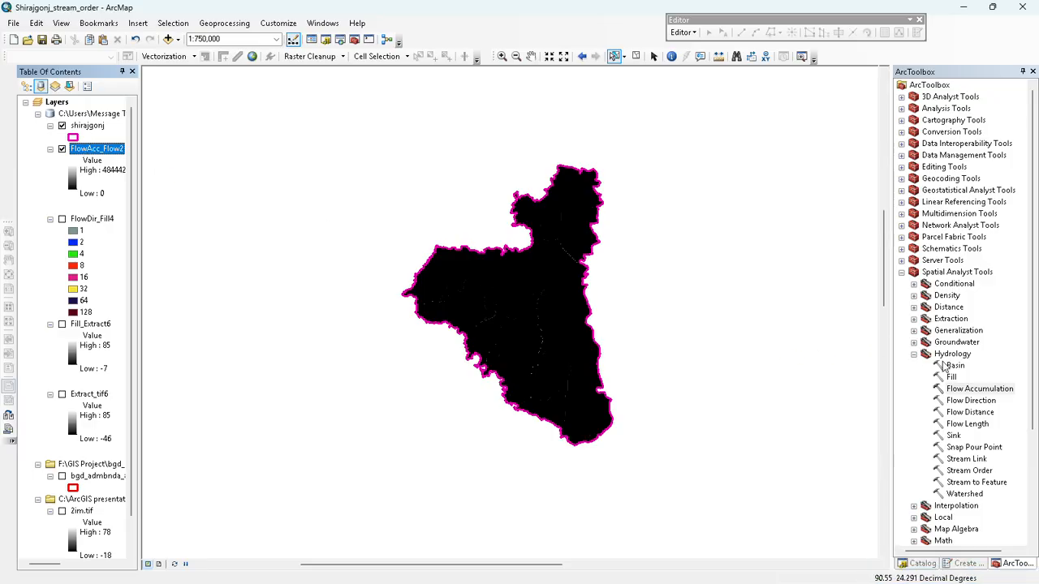
# Step: Use Raster Calculator to extract the FlowAcc_Flow2 cells above a threshold with a greater-than expression, and hide the FlowAcc_Flow2 layer
pyautogui.doubleClick(925, 353)
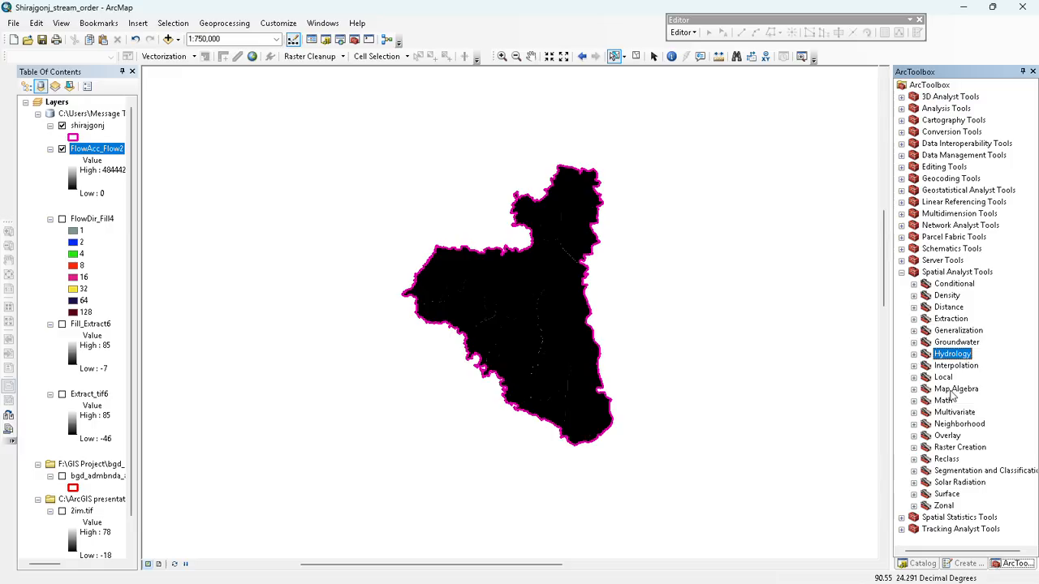
pyautogui.click(914, 390)
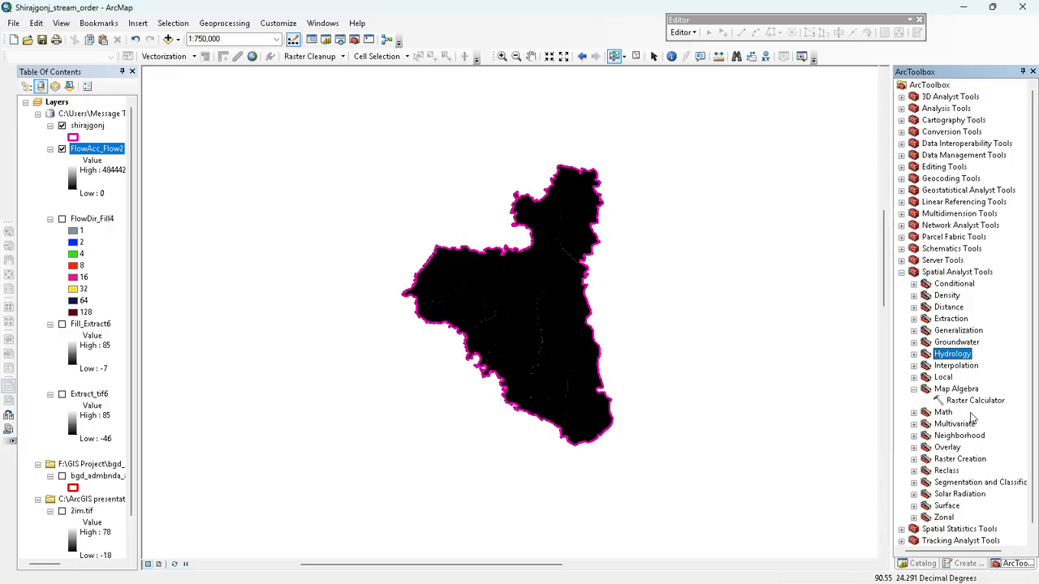
pyautogui.doubleClick(966, 406)
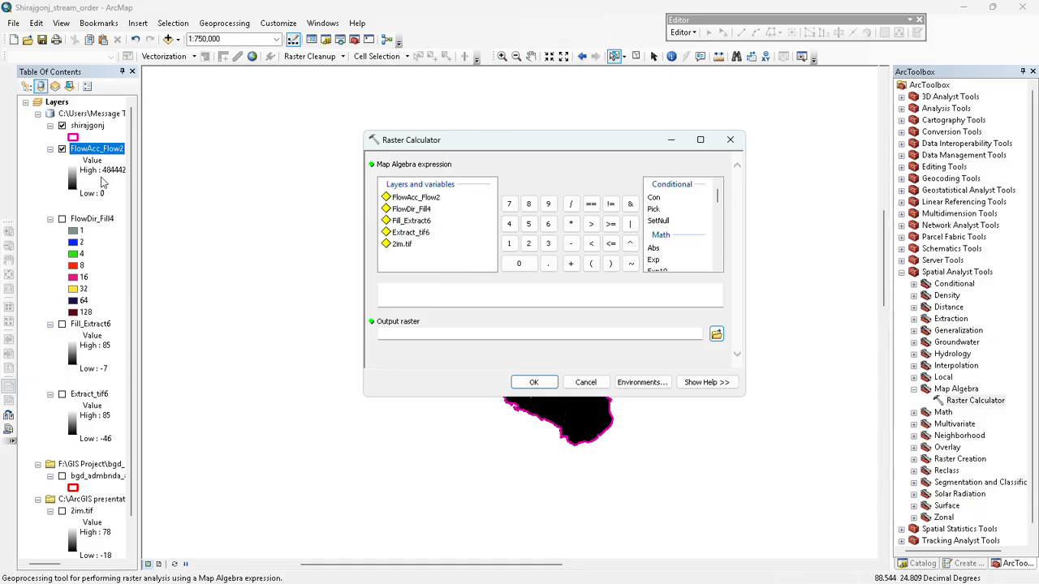
pyautogui.click(432, 198)
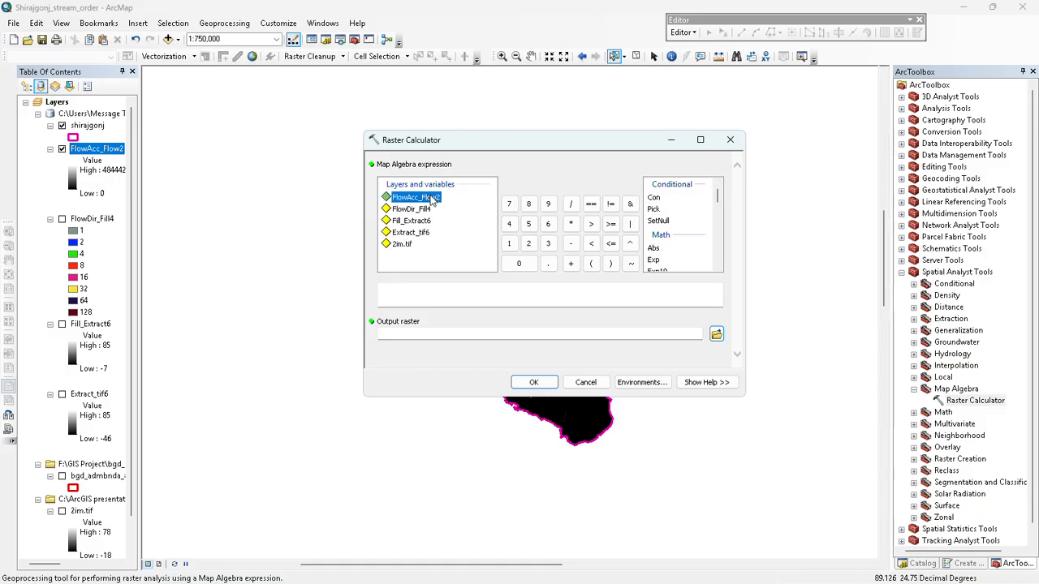
pyautogui.doubleClick(432, 198)
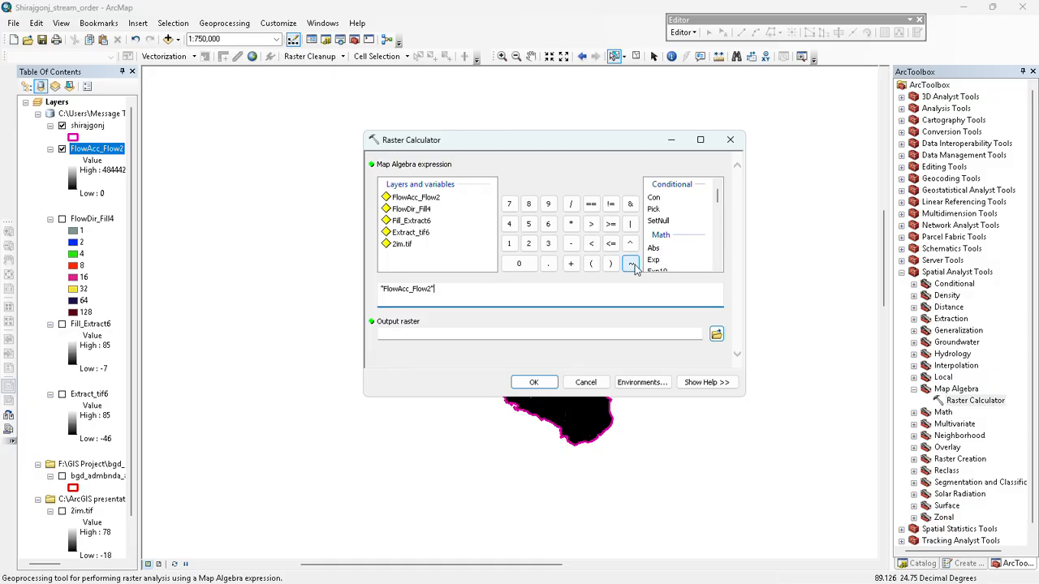
pyautogui.click(592, 225)
pyautogui.click(533, 383)
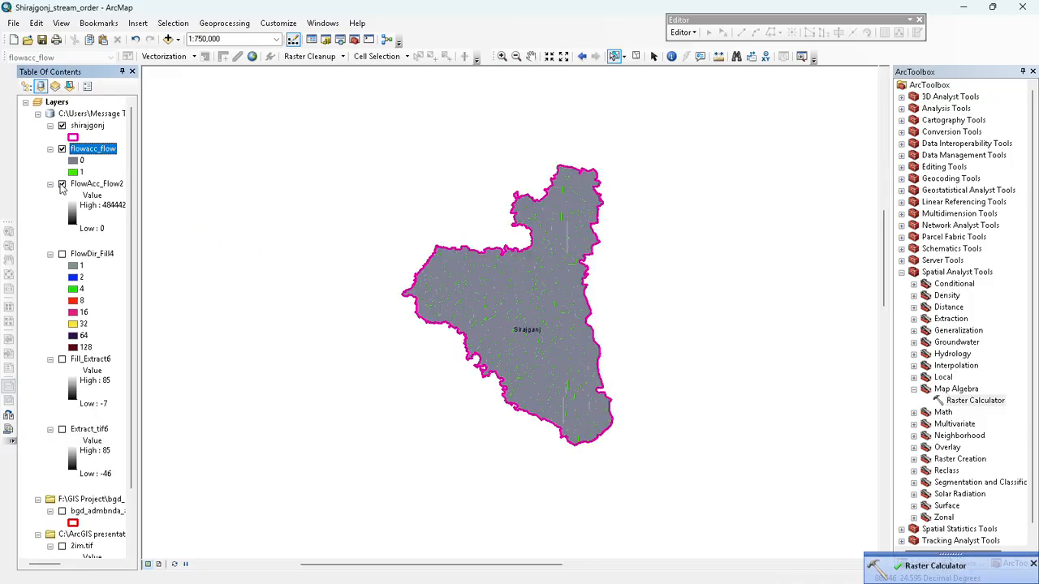
pyautogui.click(62, 184)
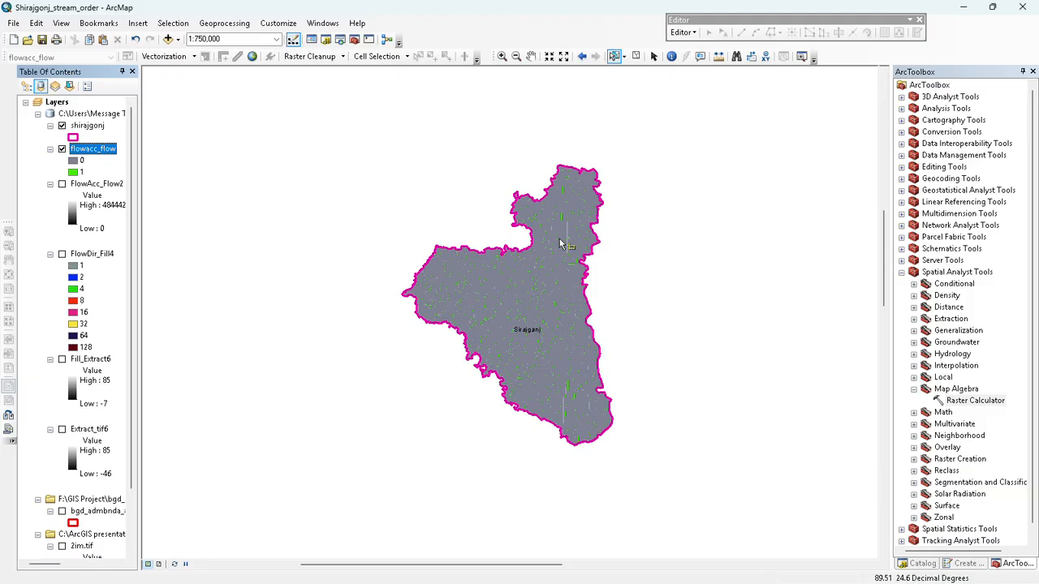
# Step: Create a stream order raster from flowacc_flow and the FlowDir_Fill4 flow direction raster, using the STRAHLER method
pyautogui.click(914, 390)
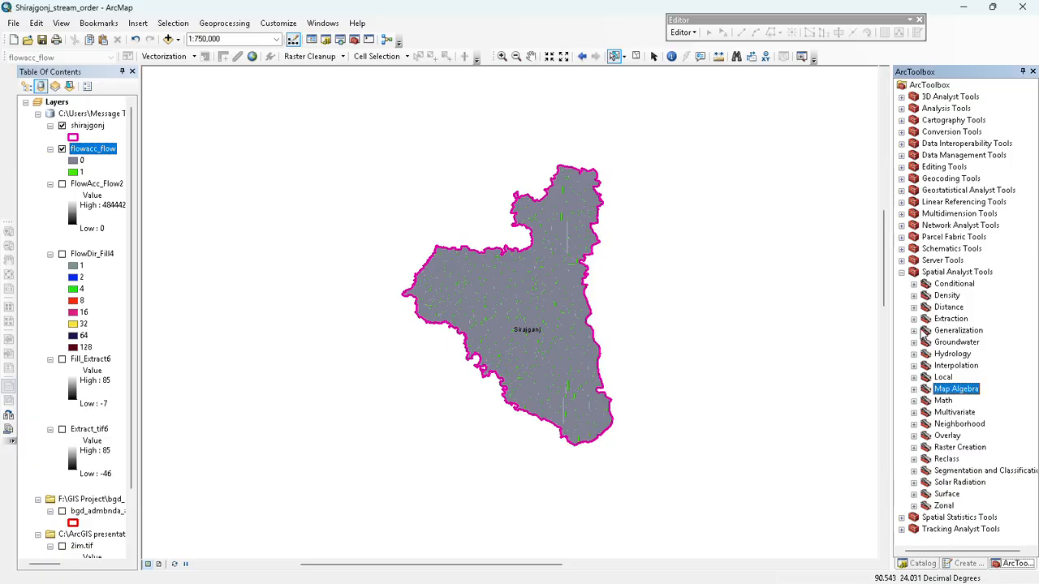
pyautogui.click(914, 355)
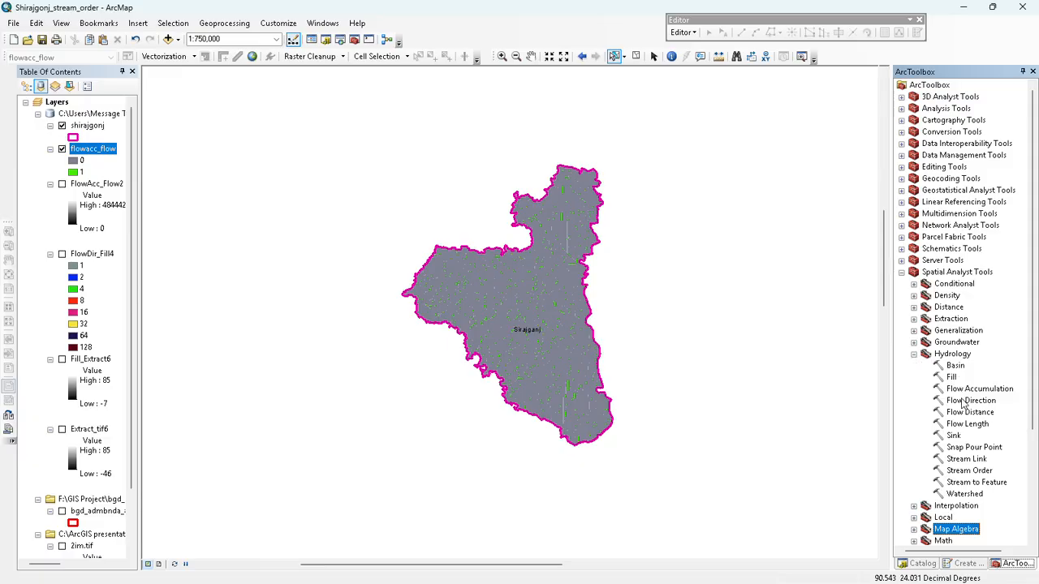
pyautogui.click(966, 471)
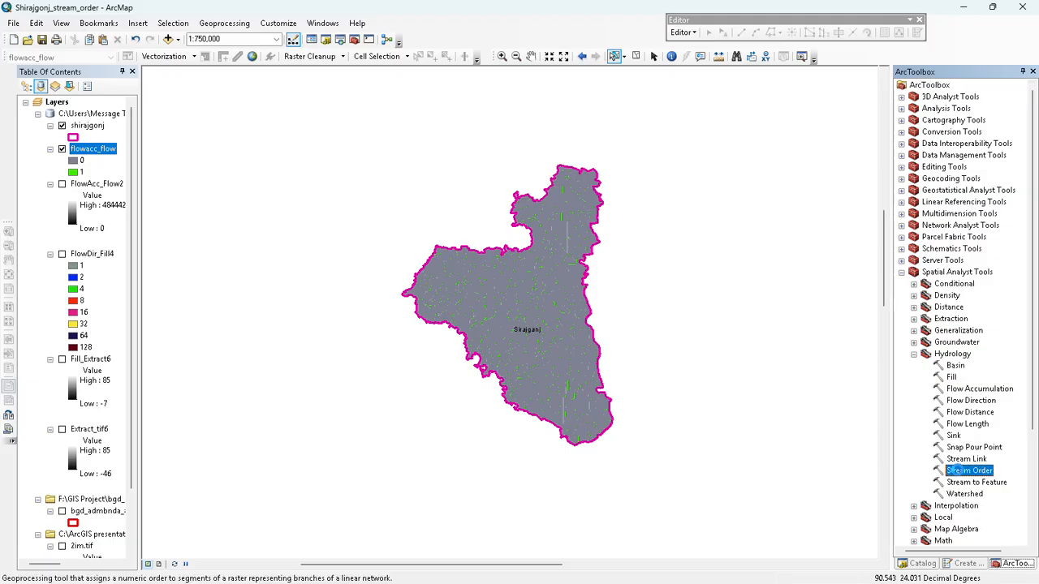
pyautogui.doubleClick(961, 473)
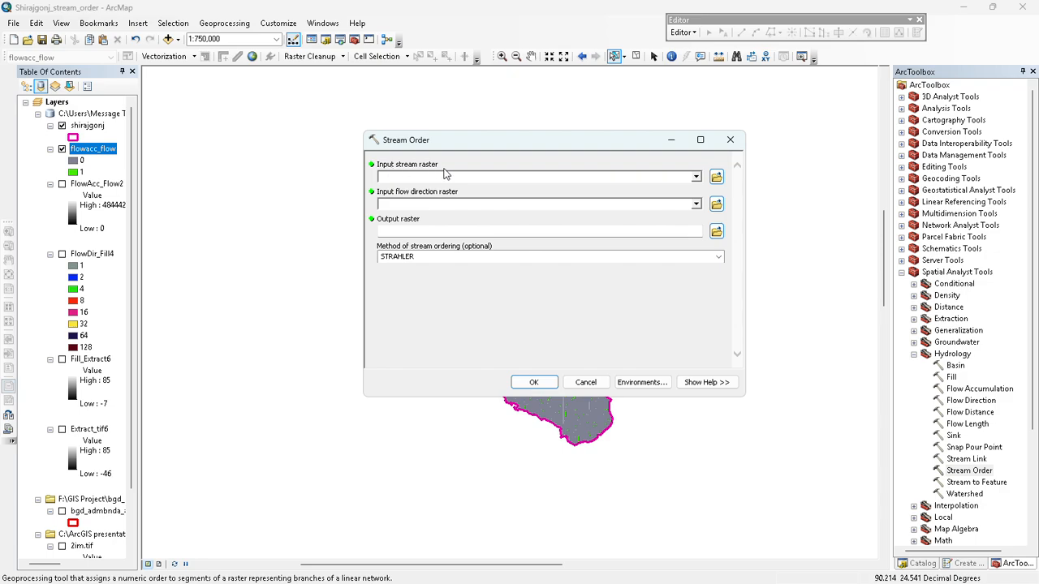
pyautogui.click(695, 178)
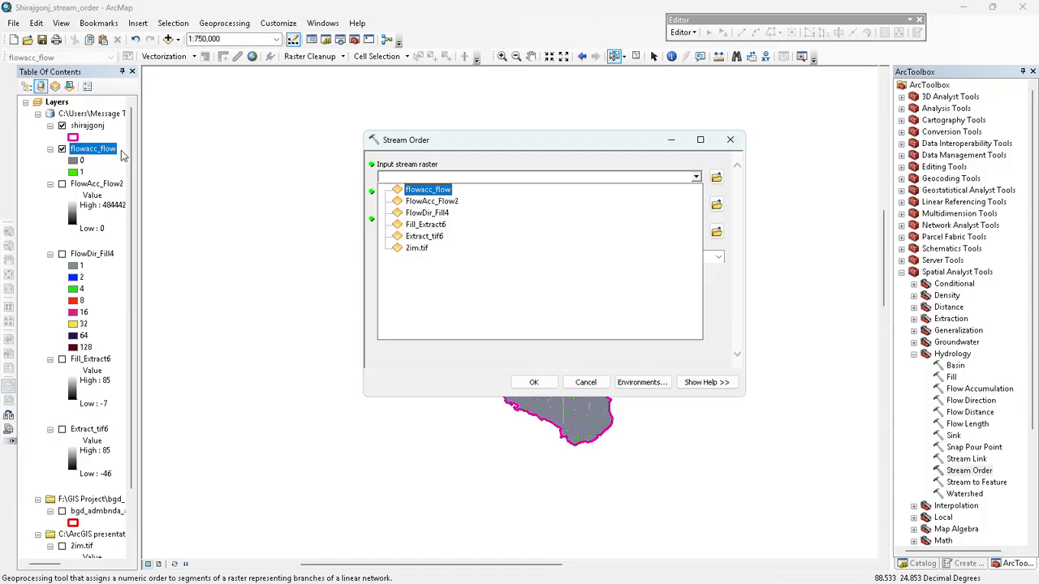
pyautogui.click(441, 190)
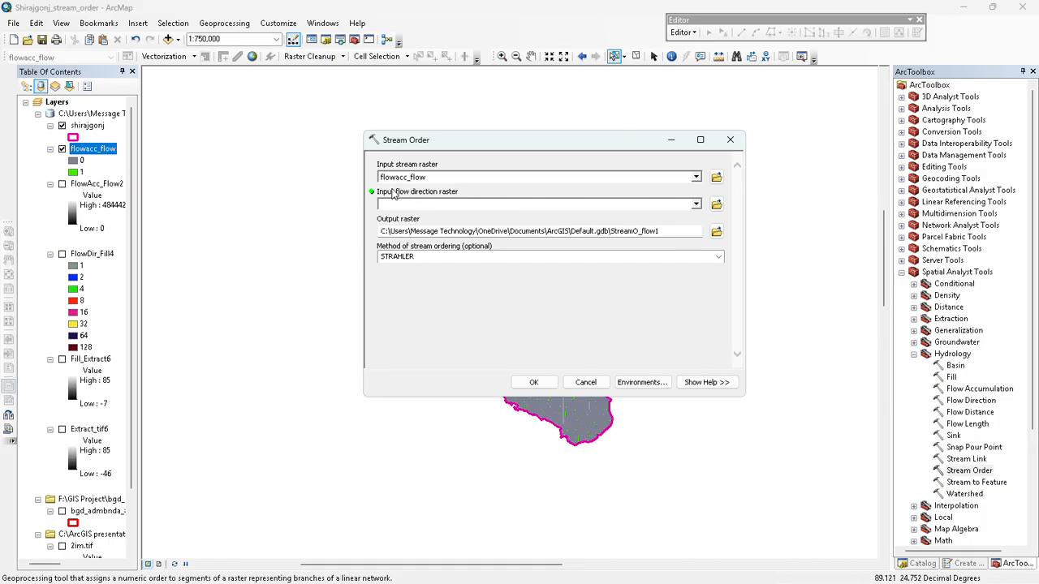
pyautogui.click(696, 205)
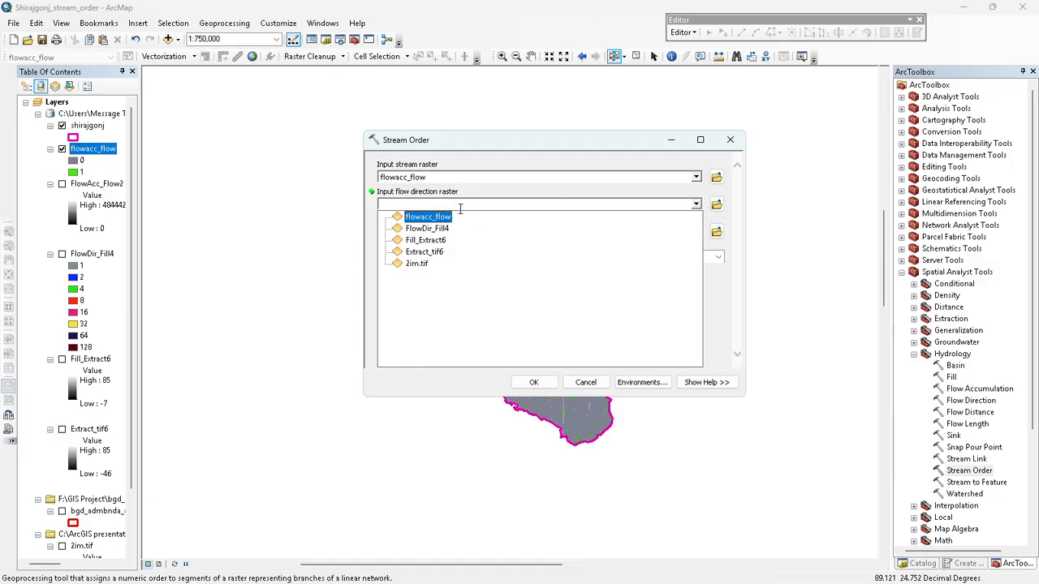
pyautogui.click(415, 230)
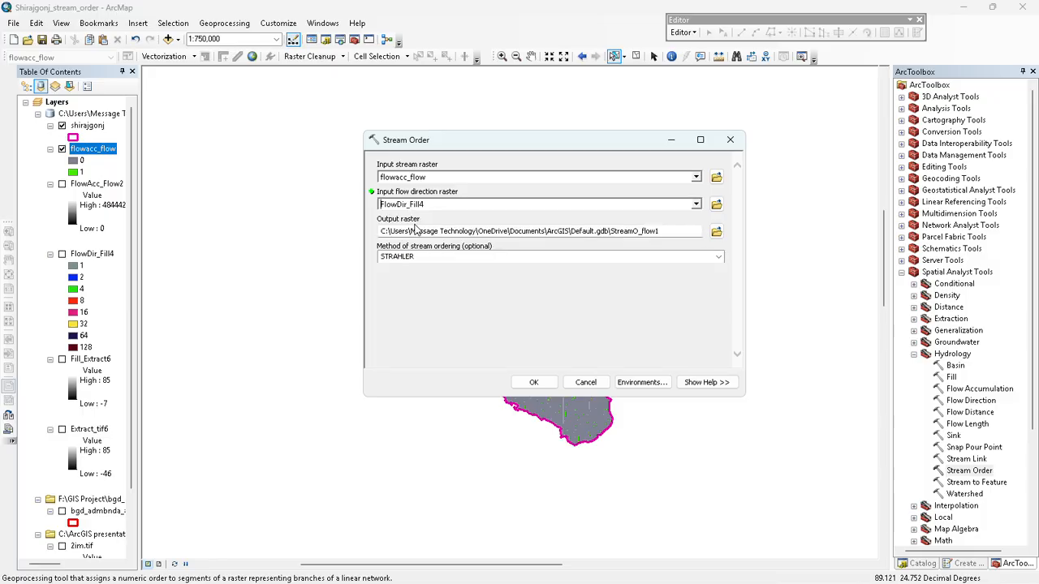
pyautogui.click(534, 383)
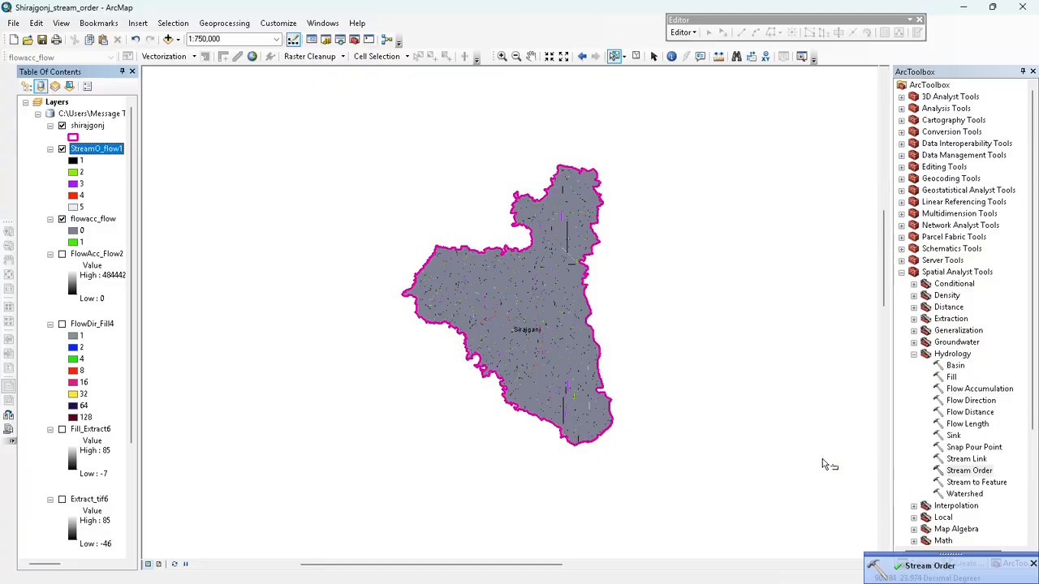
# Step: Convert StreamO_flow1 to polylines with Stream to Feature, using FlowDir_Fill4 as flow direction and keeping polyline simplification on
pyautogui.doubleClick(978, 485)
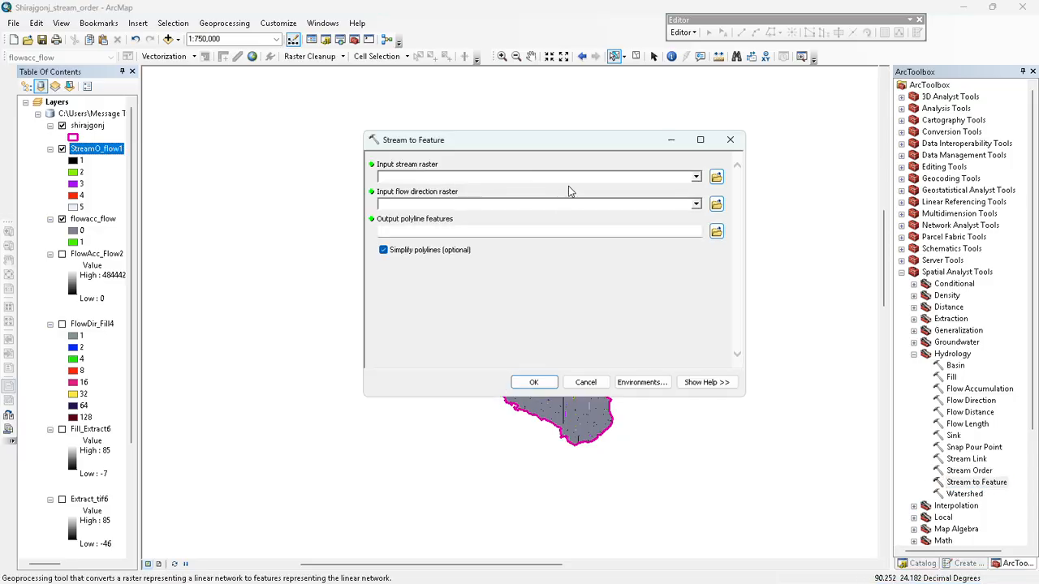
pyautogui.click(696, 177)
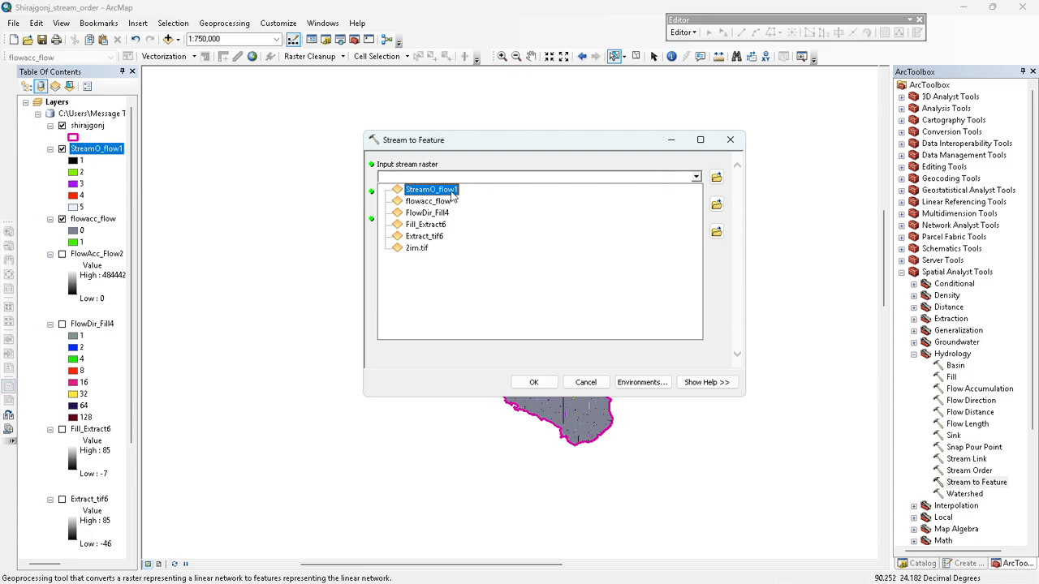
pyautogui.click(432, 190)
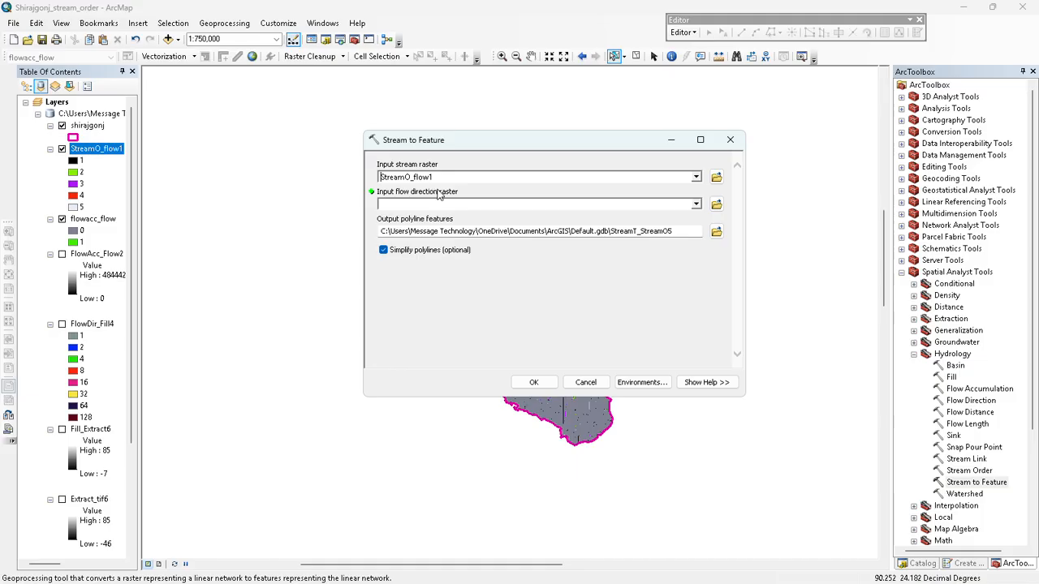
pyautogui.click(696, 205)
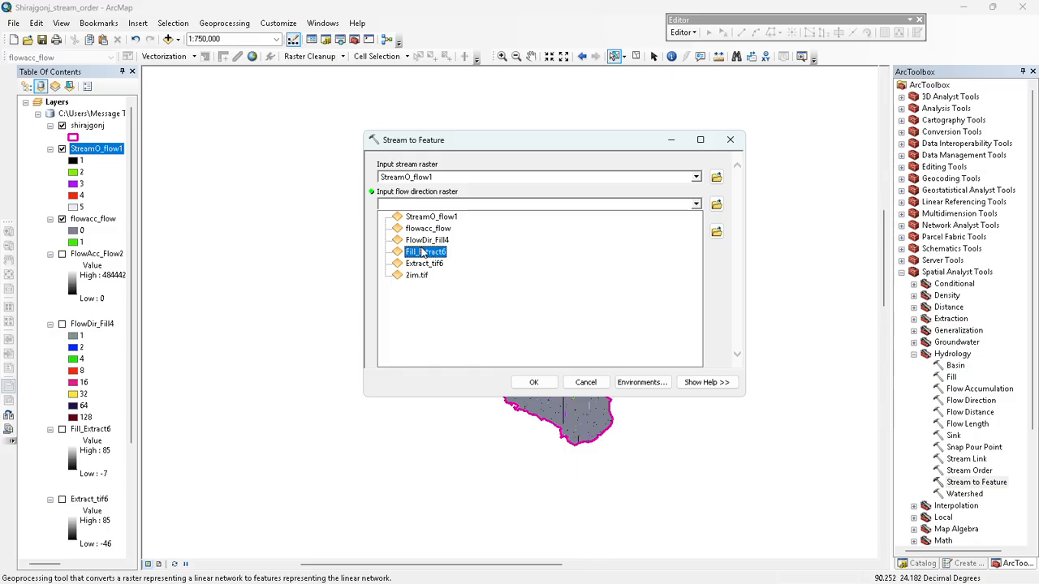
pyautogui.click(442, 241)
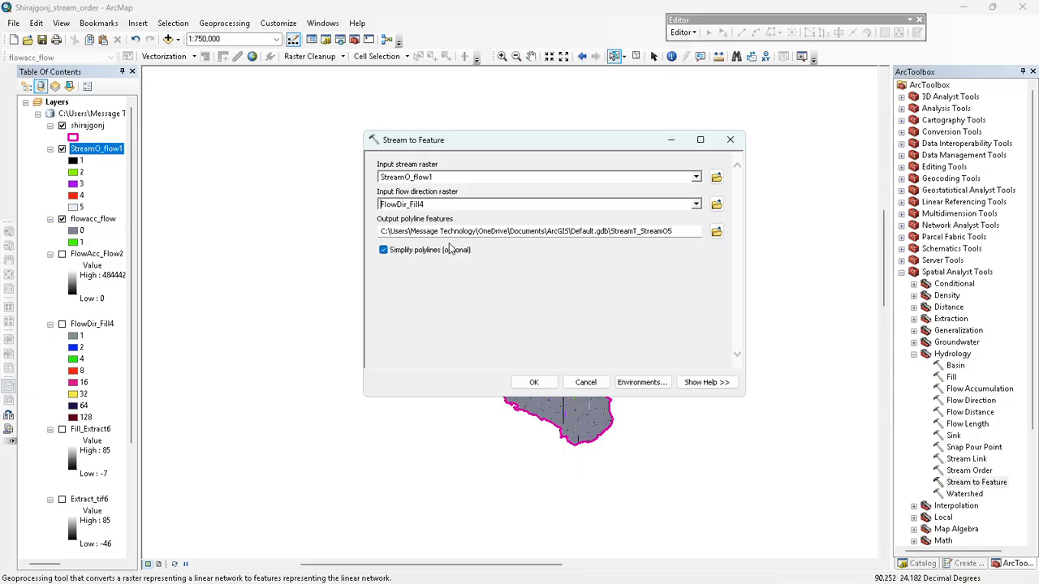
pyautogui.click(535, 382)
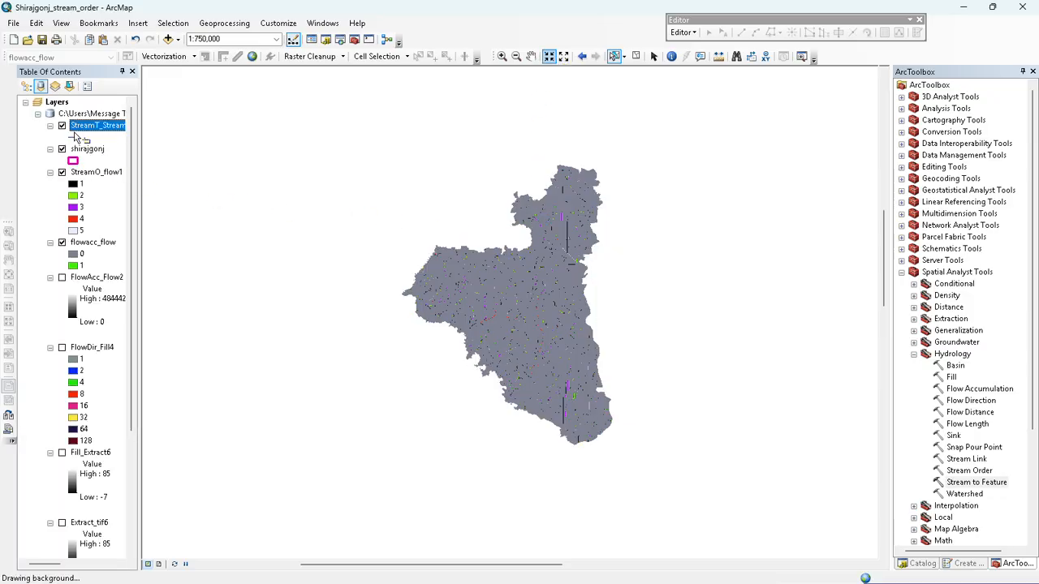
# Step: Change the symbol of the 0 class in the flowacc_flow layer to Hollow
pyautogui.click(548, 57)
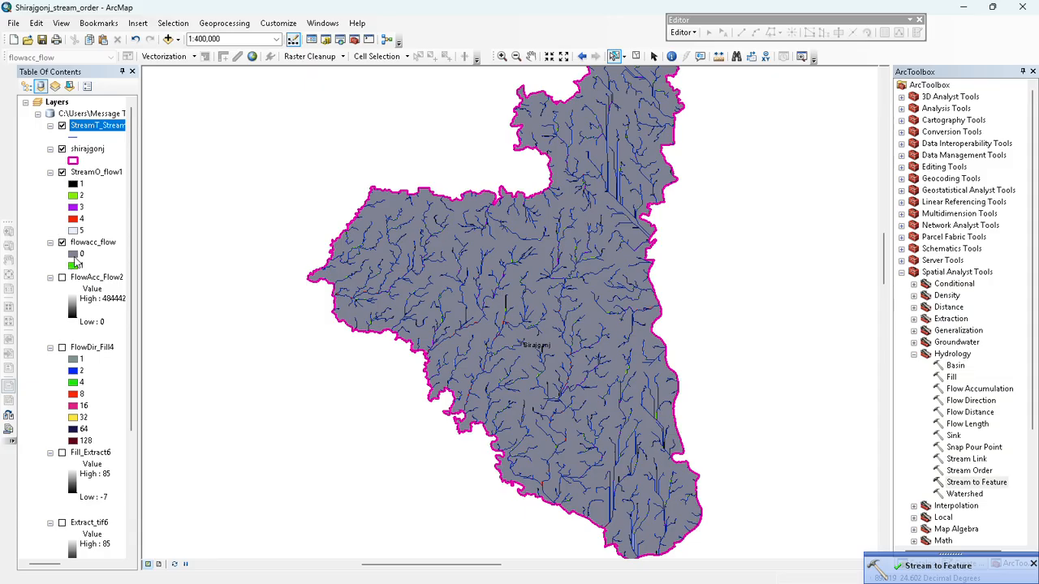
pyautogui.doubleClick(74, 255)
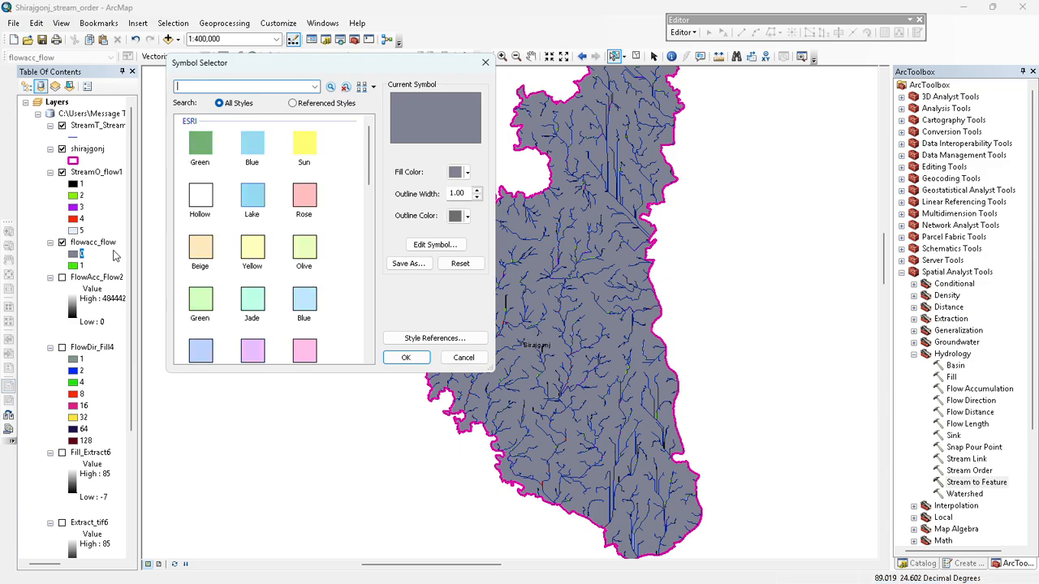
pyautogui.click(199, 203)
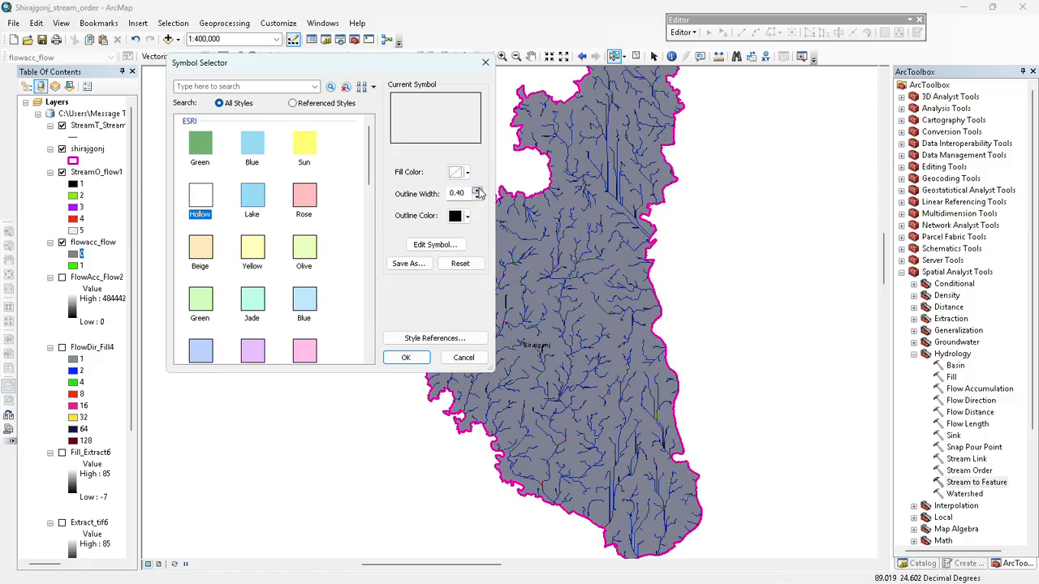
pyautogui.click(478, 190)
pyautogui.click(406, 358)
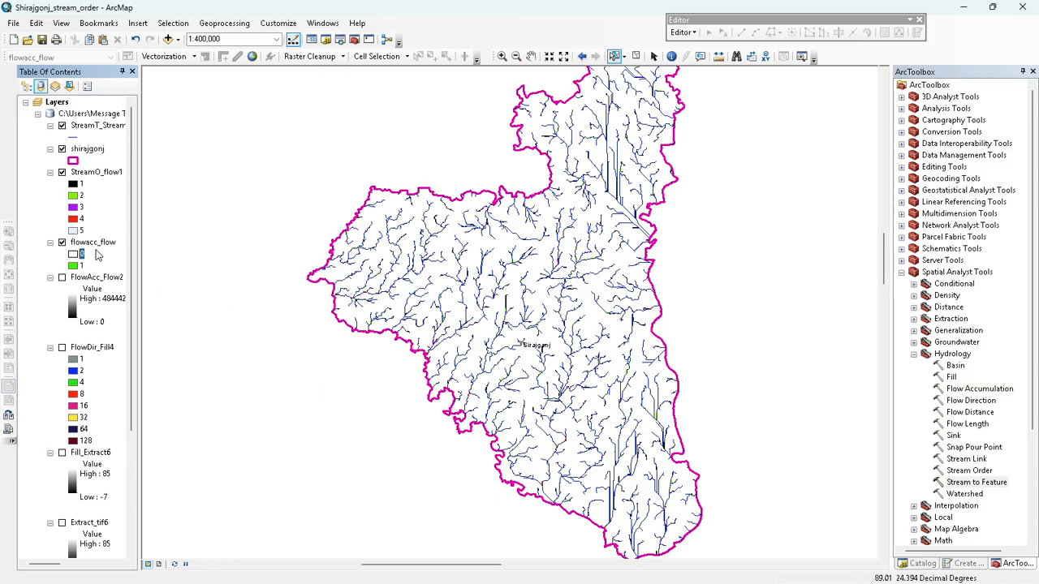
# Step: Hide the flowacc_flow and StreamO_flow1 rasters, keeping the stream polylines and the shirajgonj boundary displayed
pyautogui.click(62, 244)
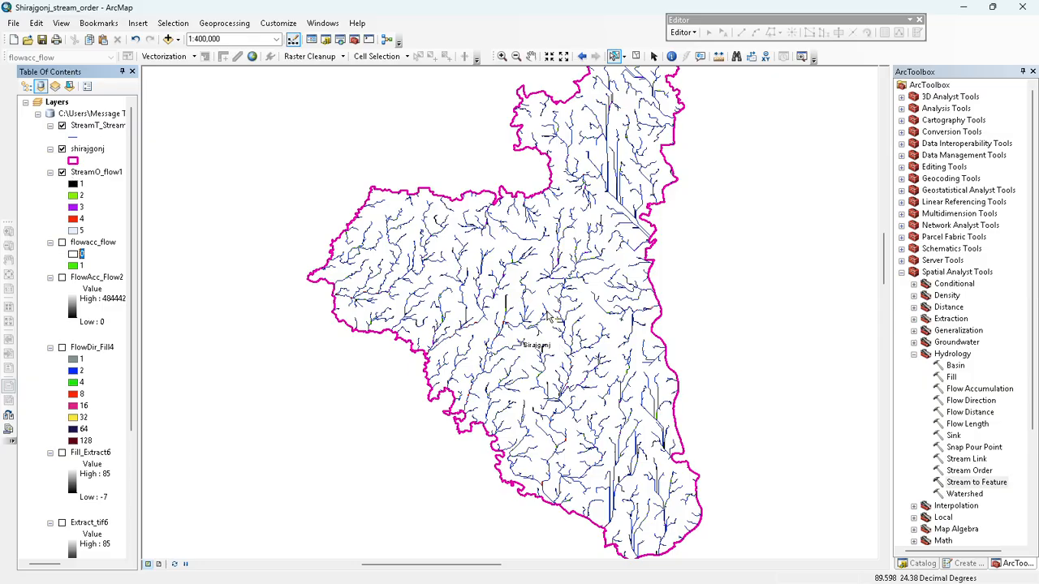
pyautogui.scroll(-2, 523, 300)
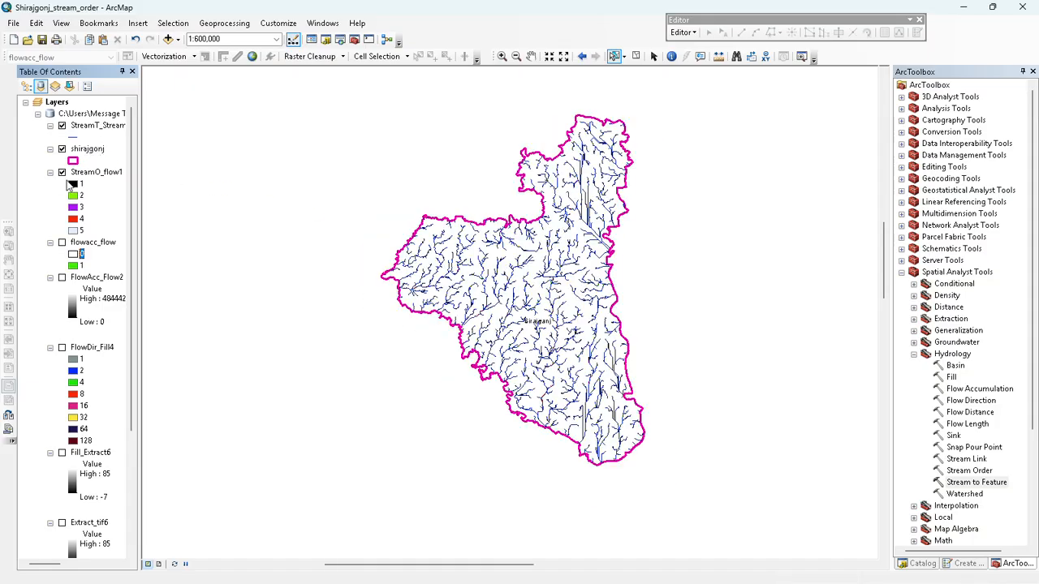
pyautogui.click(62, 172)
pyautogui.click(72, 151)
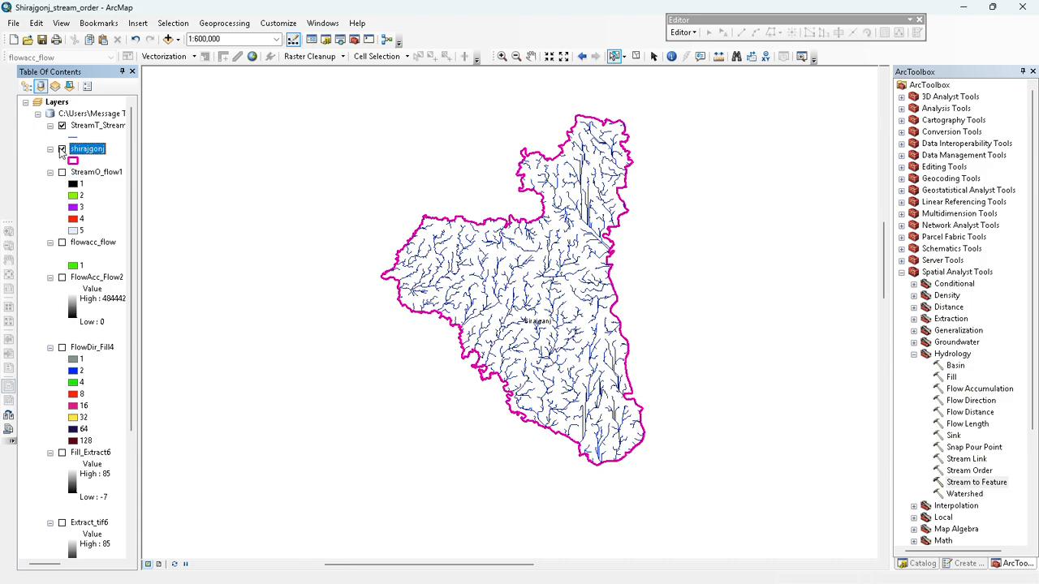
pyautogui.click(62, 150)
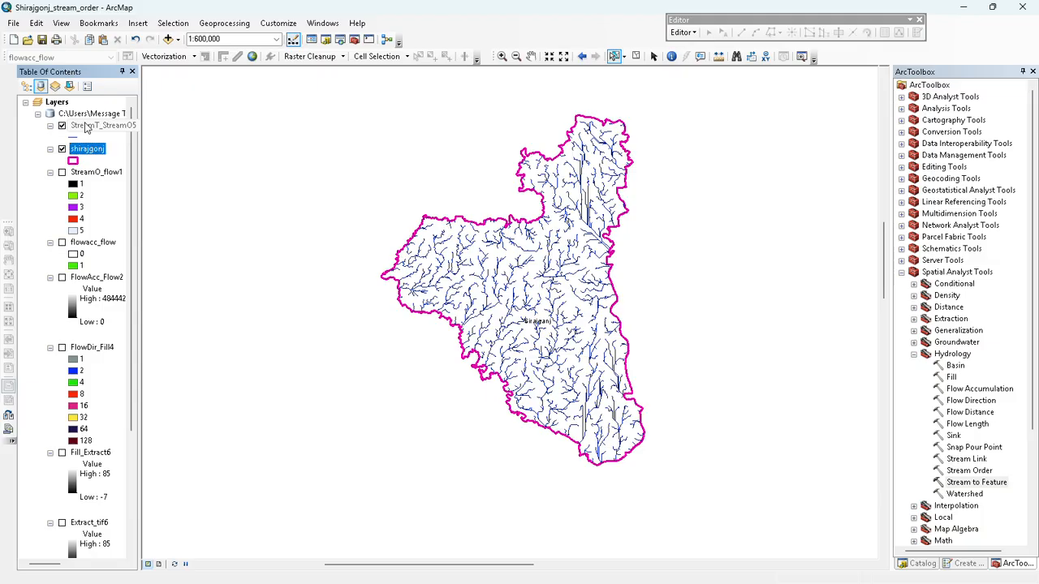
# Step: Set the StreamT_StreamO5 layer's symbology to unique values categories and turn off the symbol for all other values
pyautogui.doubleClick(86, 127)
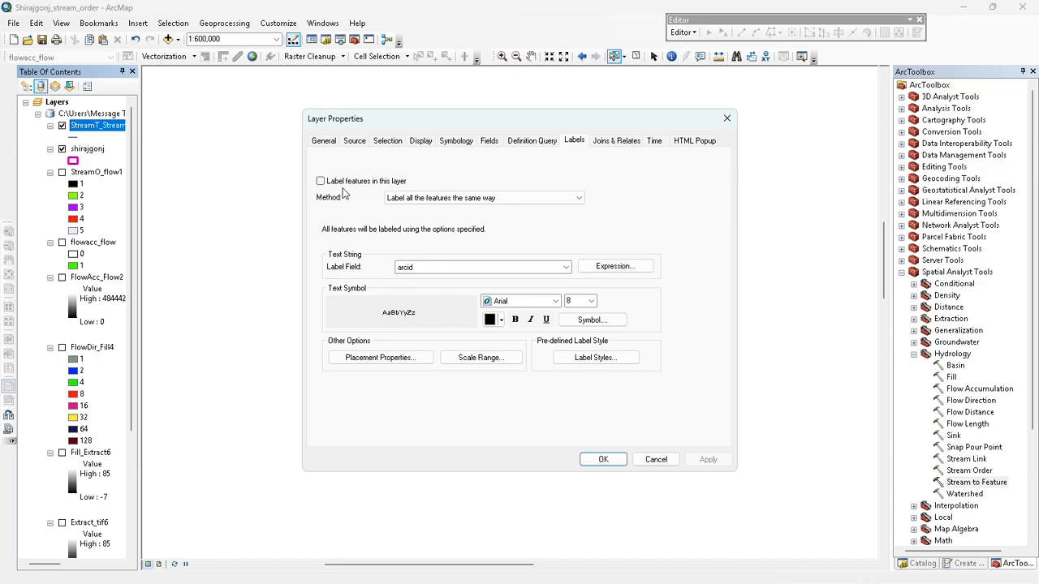
pyautogui.click(461, 143)
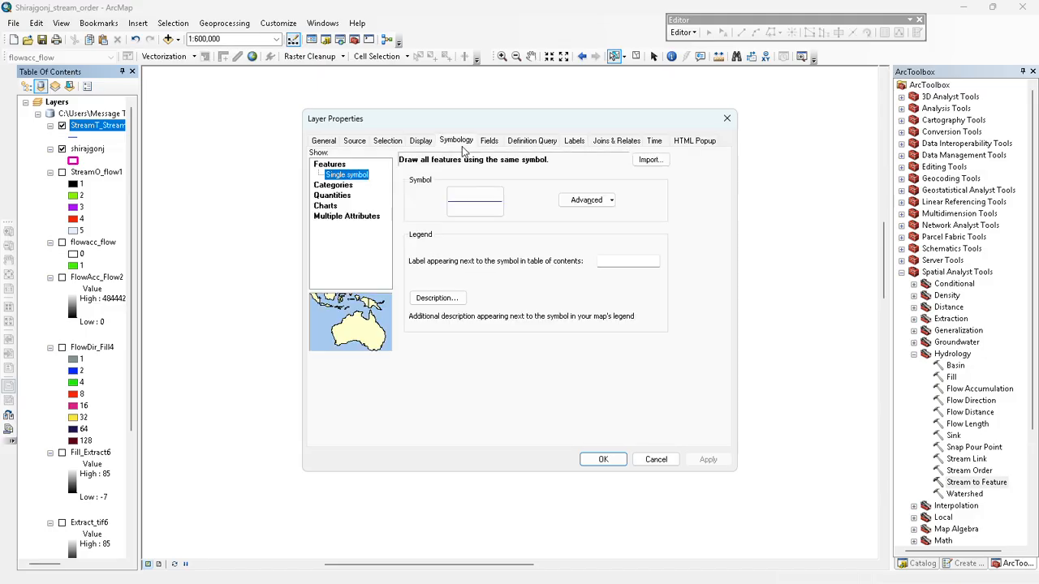
pyautogui.click(324, 186)
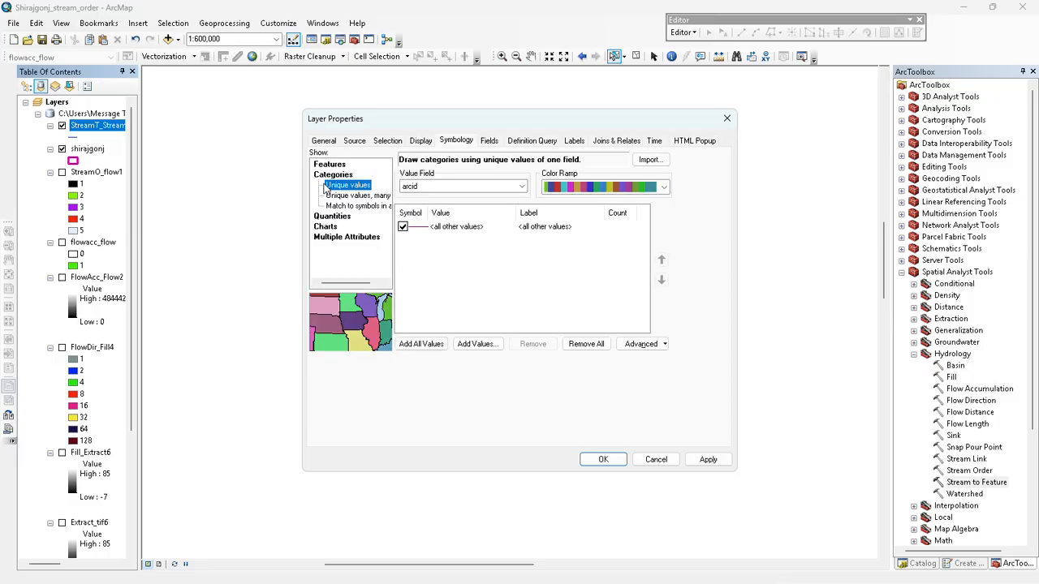
pyautogui.click(402, 228)
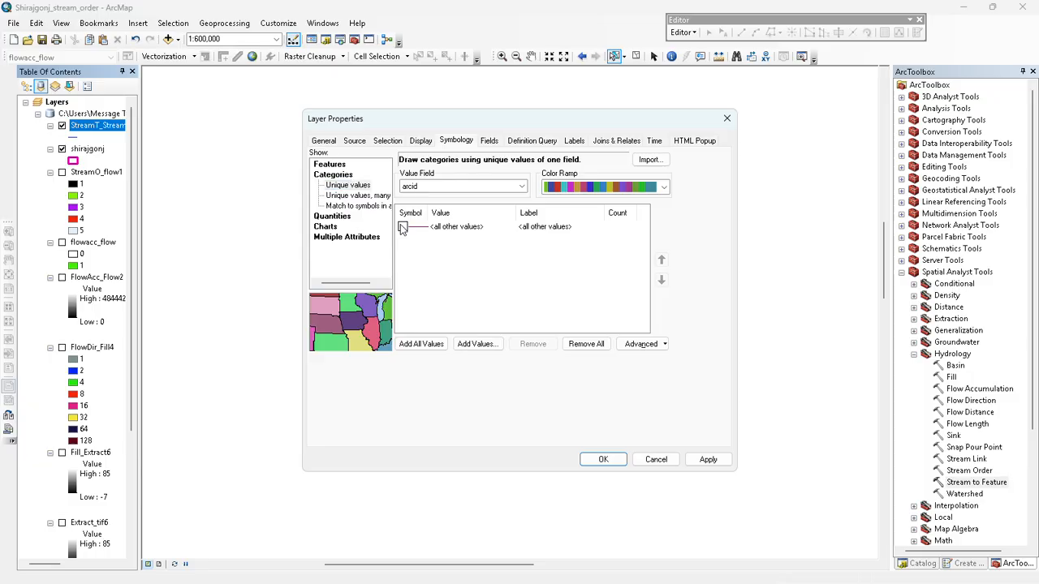
# Step: Add all unique arcid values to the stream layer's symbology, generating the full list, and apply it
pyautogui.click(422, 346)
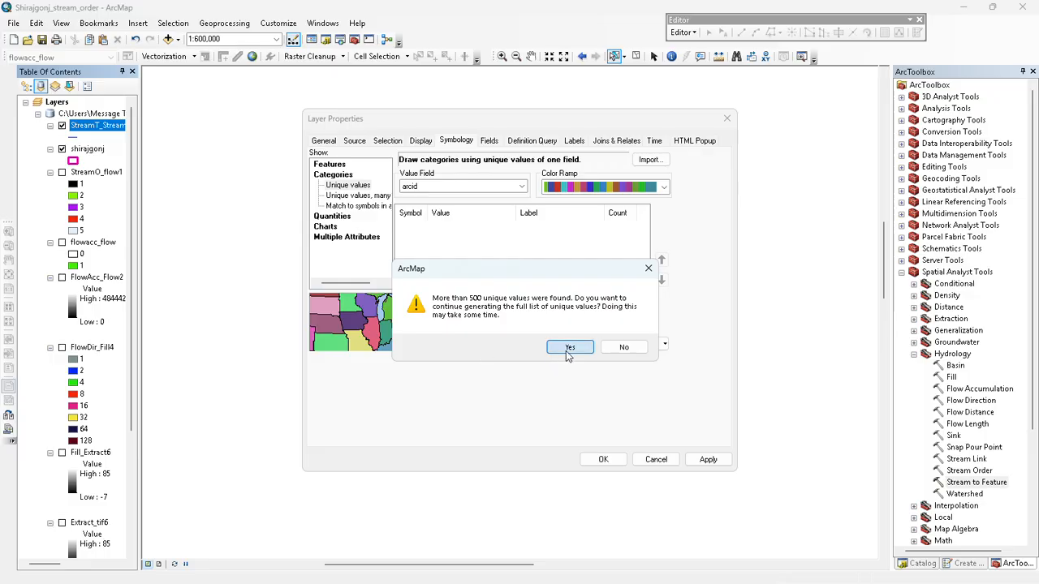
pyautogui.click(569, 347)
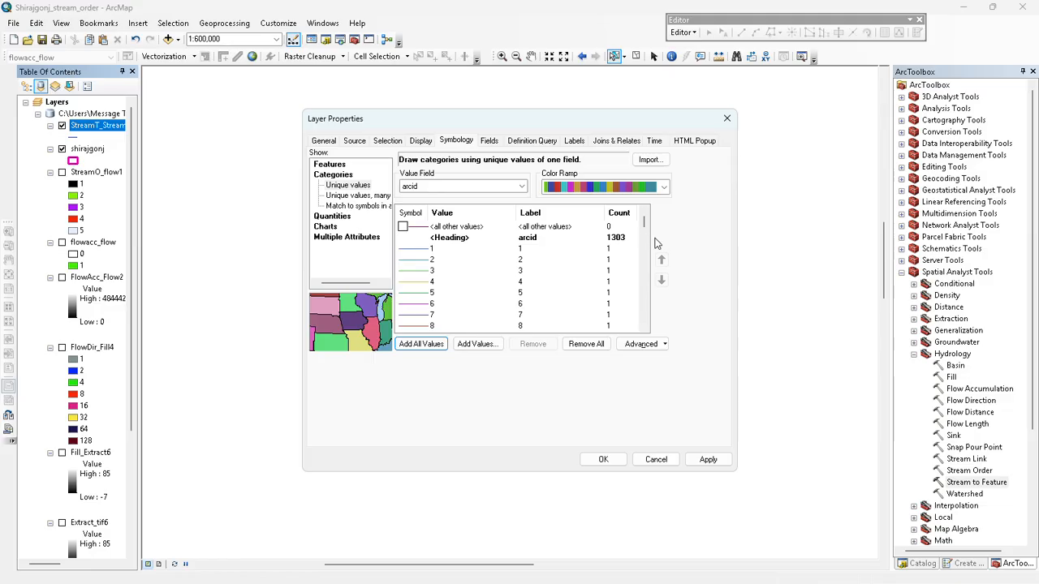
pyautogui.click(707, 460)
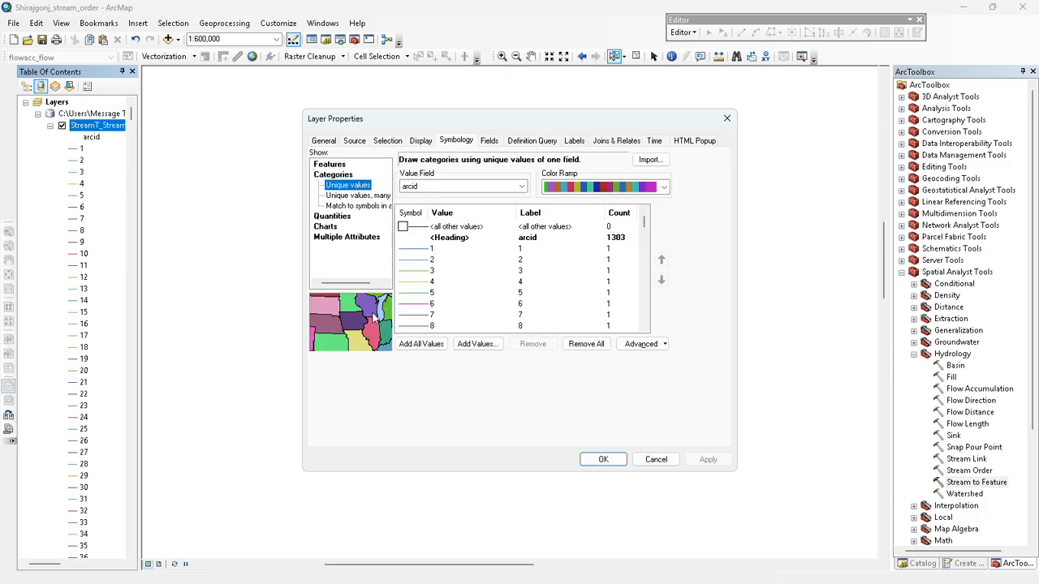
pyautogui.click(422, 344)
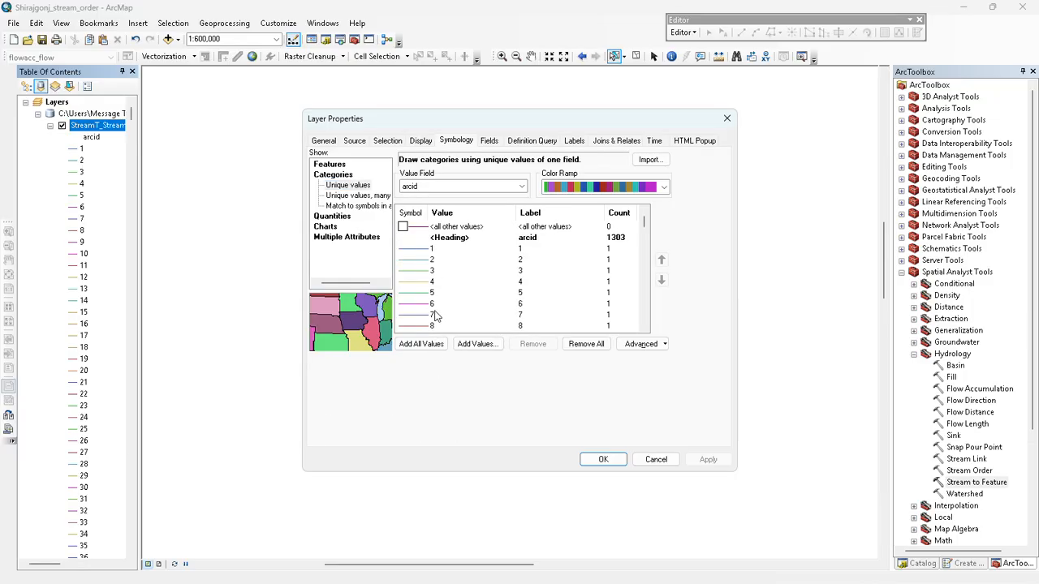
# Step: Switch the stream symbology's value field to grid_code, add all its values, and apply the classification
pyautogui.click(453, 185)
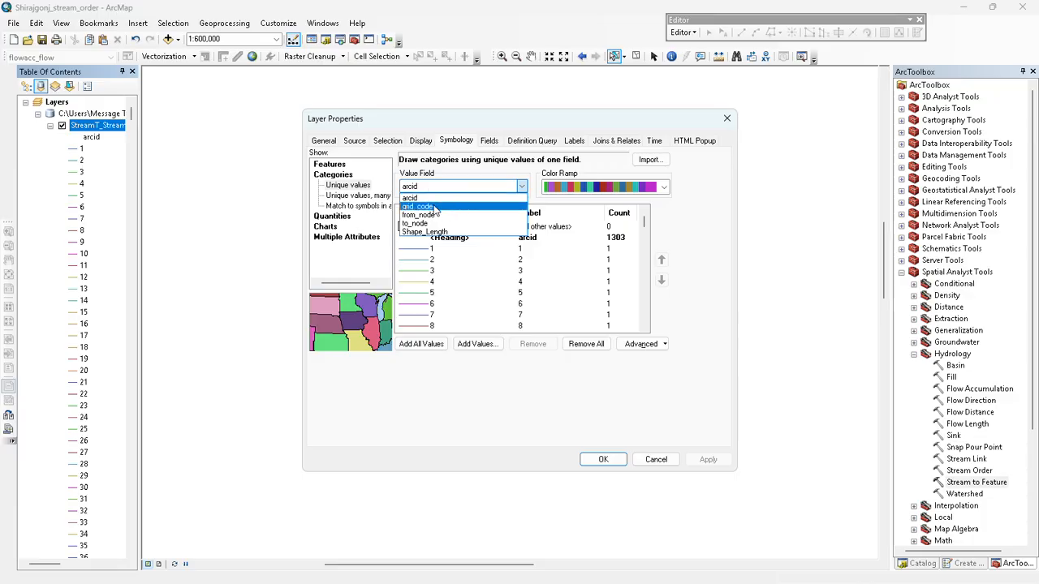
pyautogui.click(436, 207)
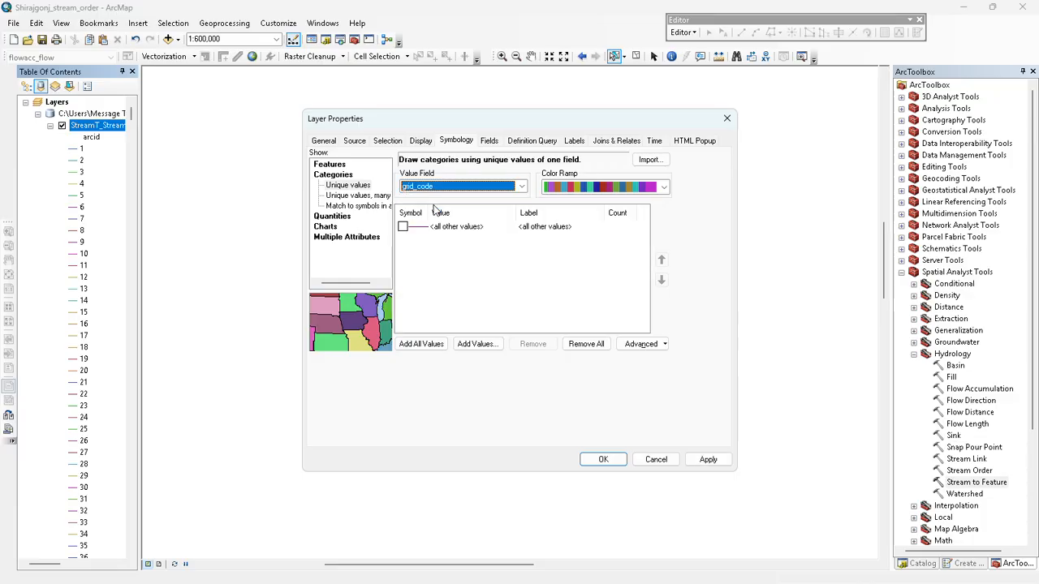
pyautogui.click(426, 342)
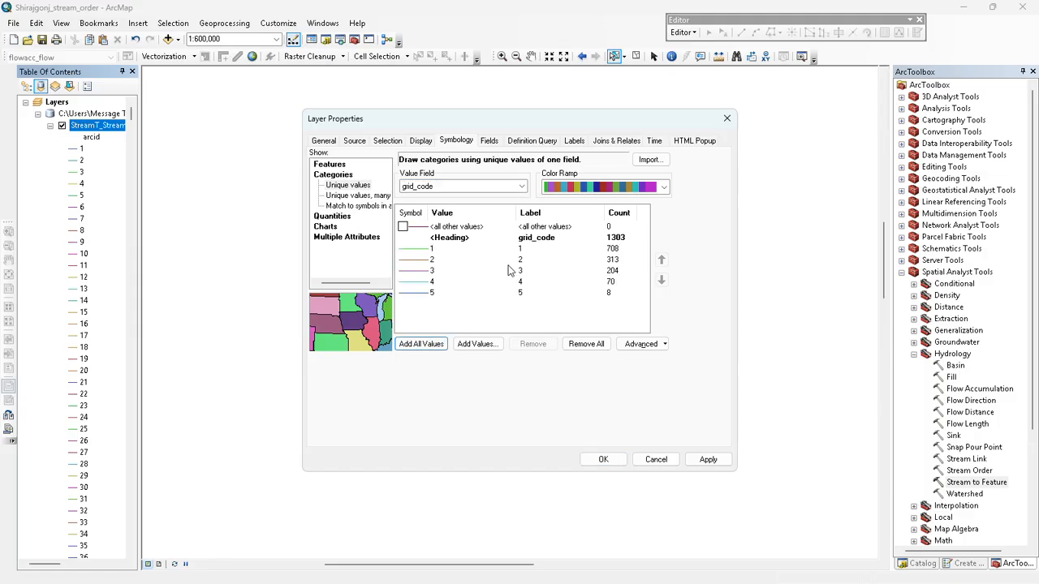
pyautogui.click(711, 454)
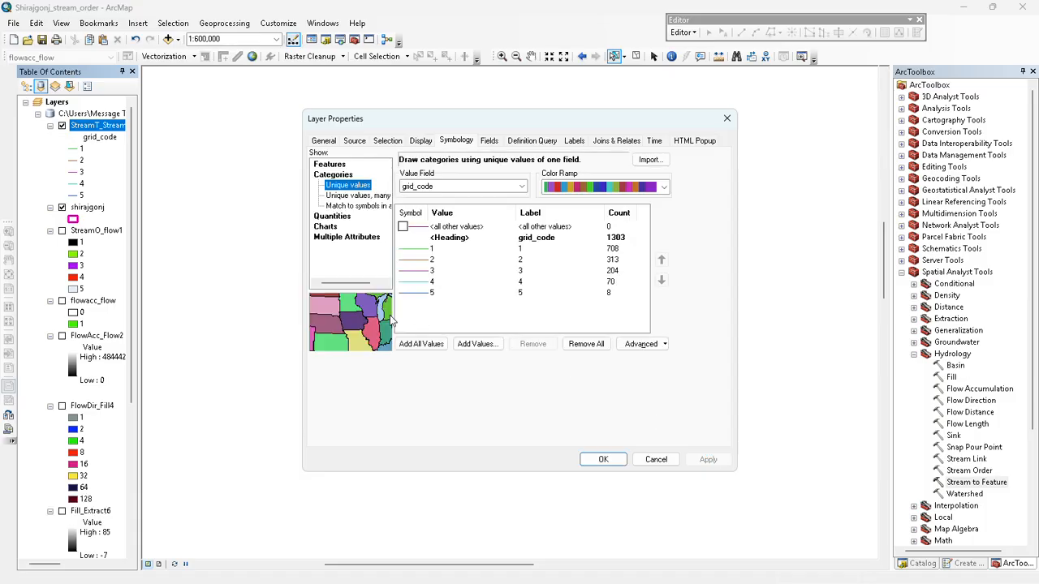
# Step: Accept the grid_code unique-values symbology and close the stream layer's properties to view the streams
pyautogui.moveTo(456, 128); pyautogui.dragTo(181, 246)
pyautogui.moveTo(260, 245); pyautogui.dragTo(508, 161)
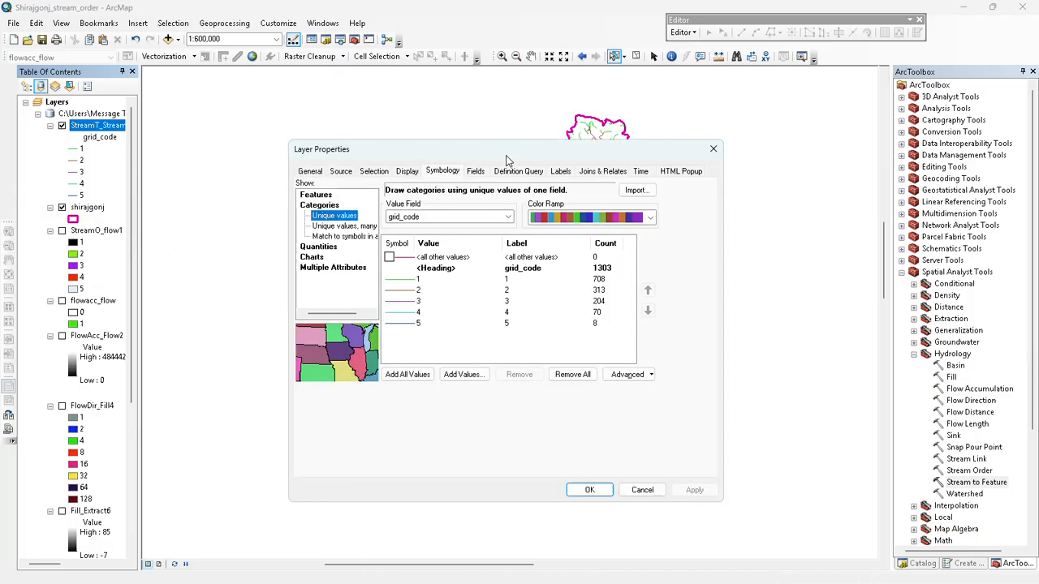
pyautogui.click(589, 490)
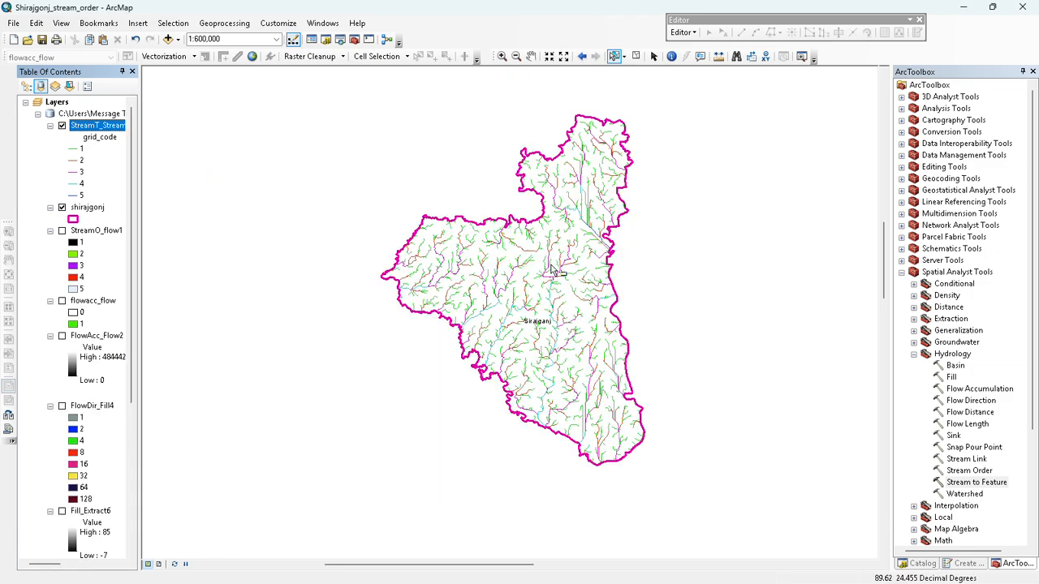
# Step: Set the line width of the order 2 stream symbol to 2
pyautogui.doubleClick(73, 149)
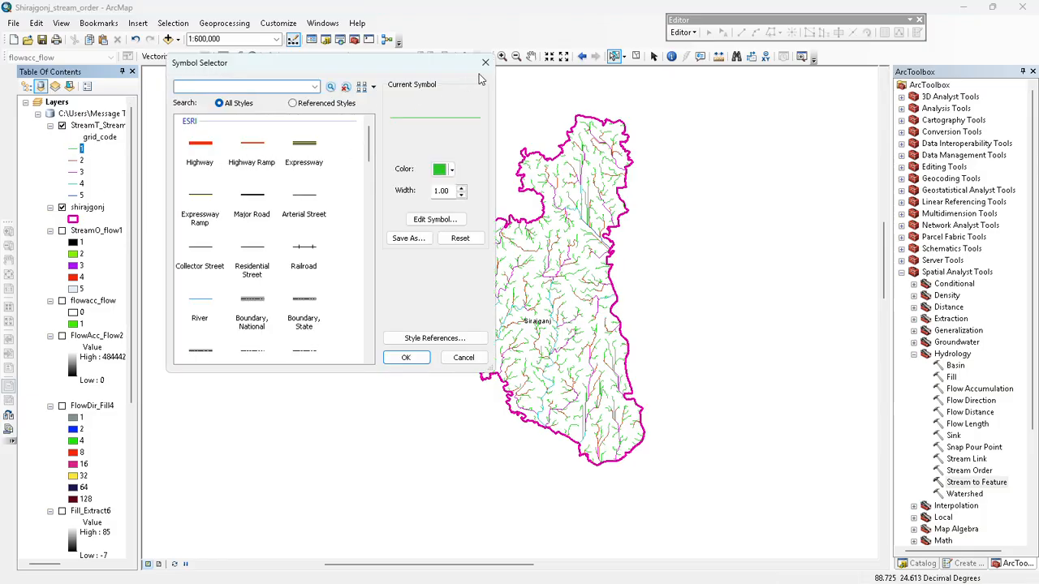
pyautogui.click(485, 62)
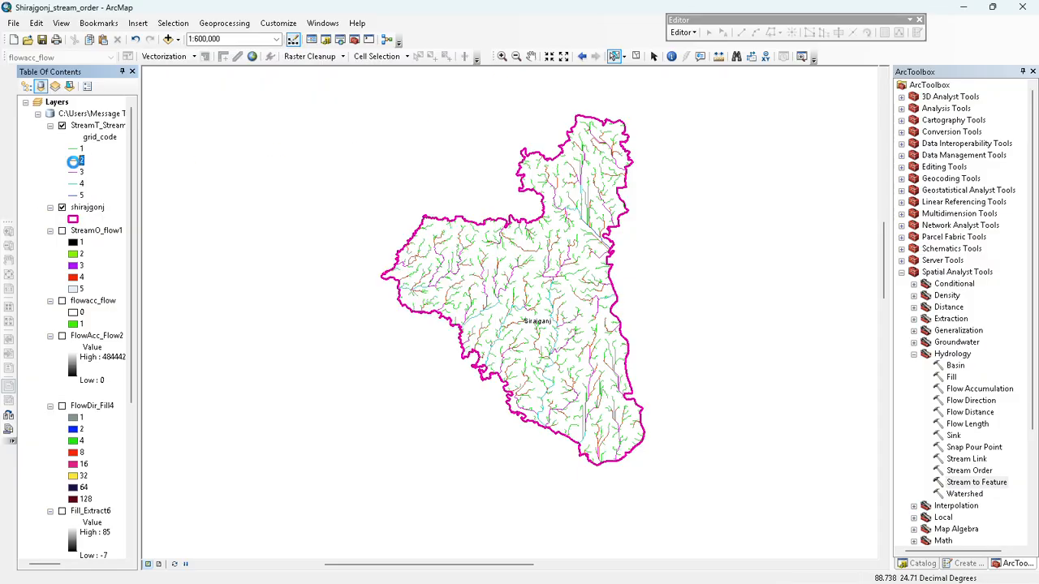
pyautogui.doubleClick(73, 161)
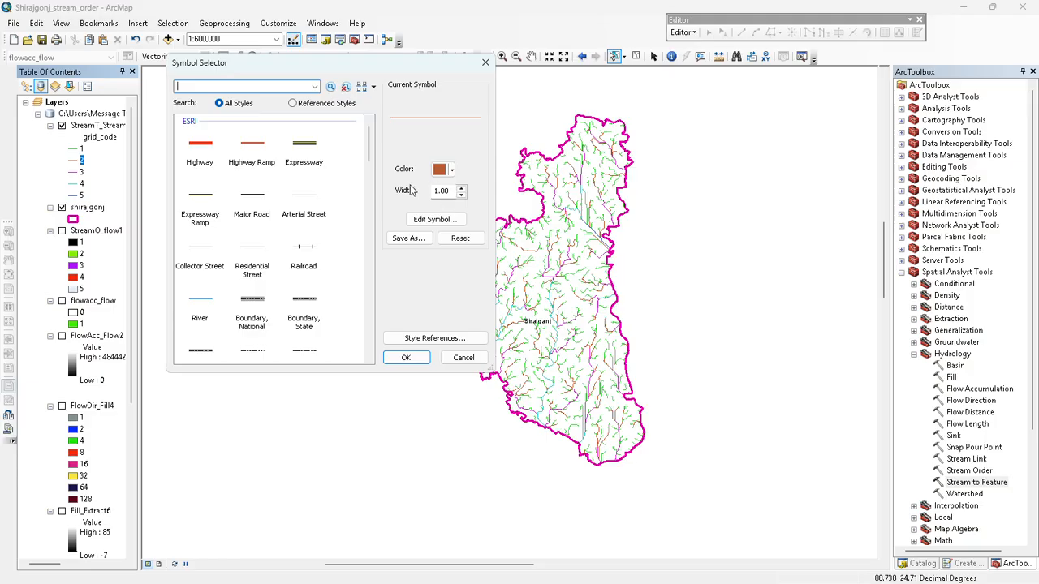
pyautogui.click(461, 187)
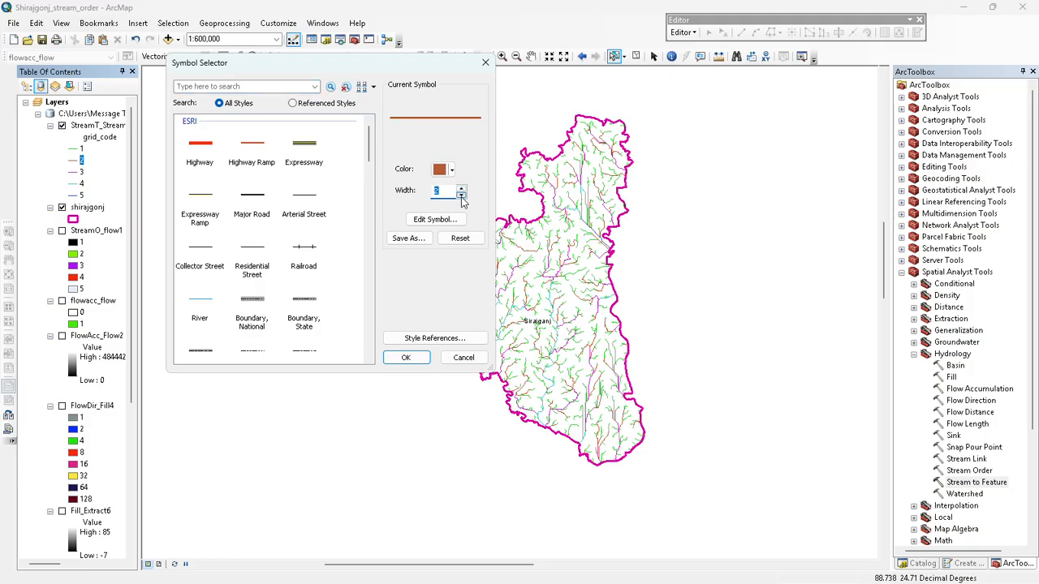
pyautogui.click(405, 357)
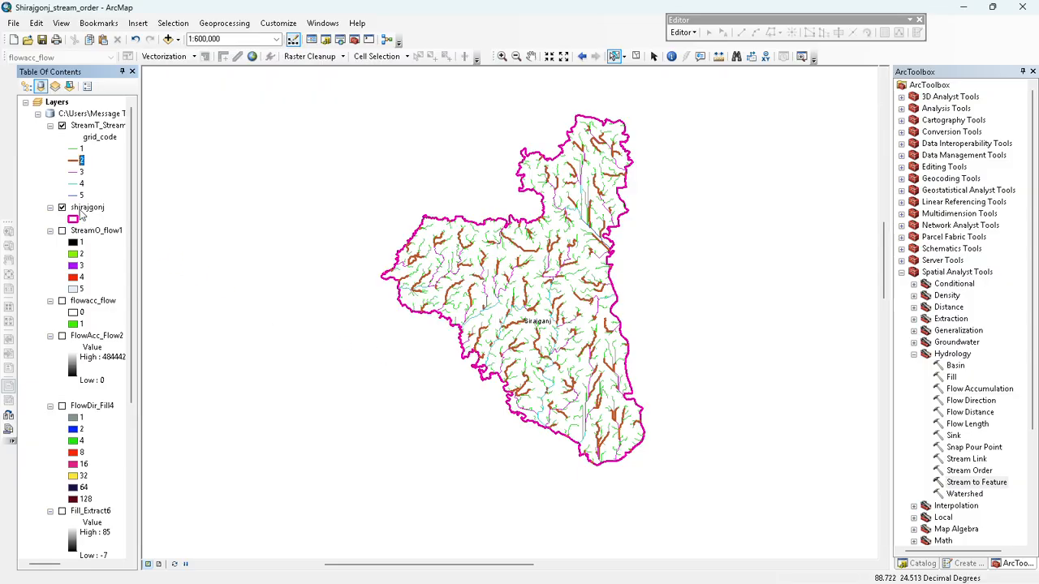
# Step: Set the line width of the order 3 stream symbol to 3
pyautogui.click(74, 172)
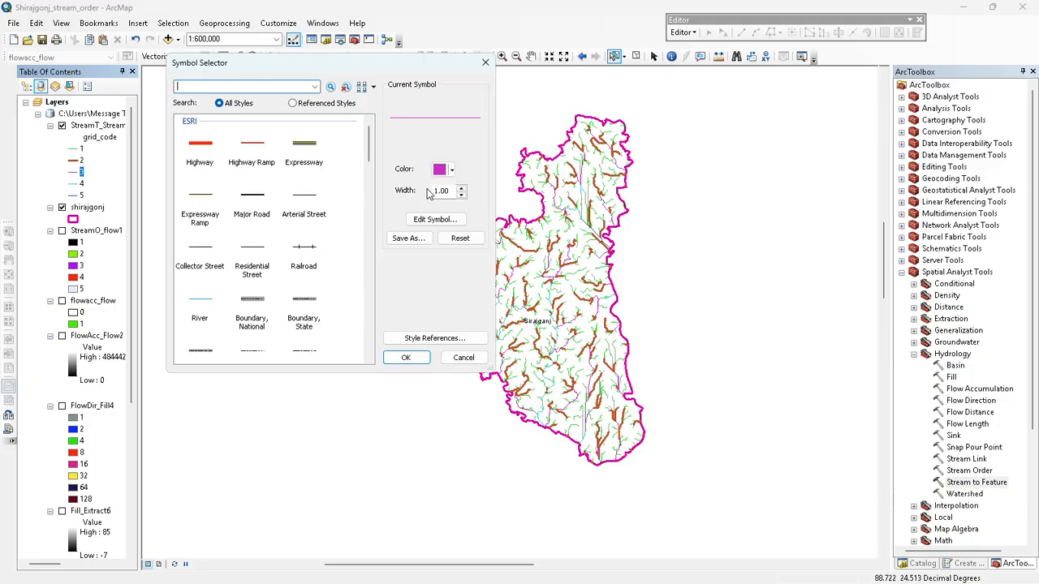
pyautogui.click(461, 188)
pyautogui.click(461, 188)
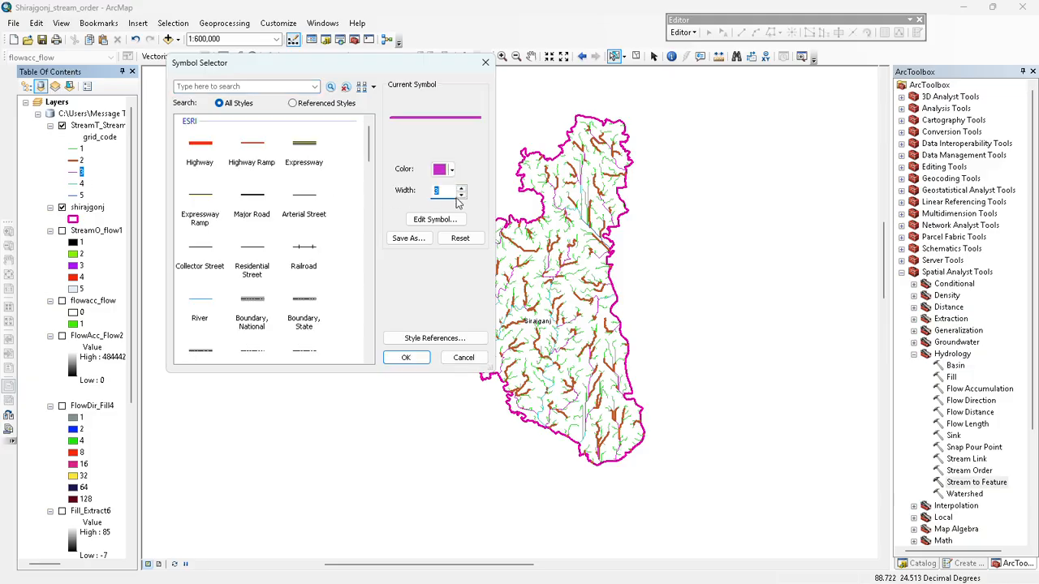
pyautogui.click(408, 357)
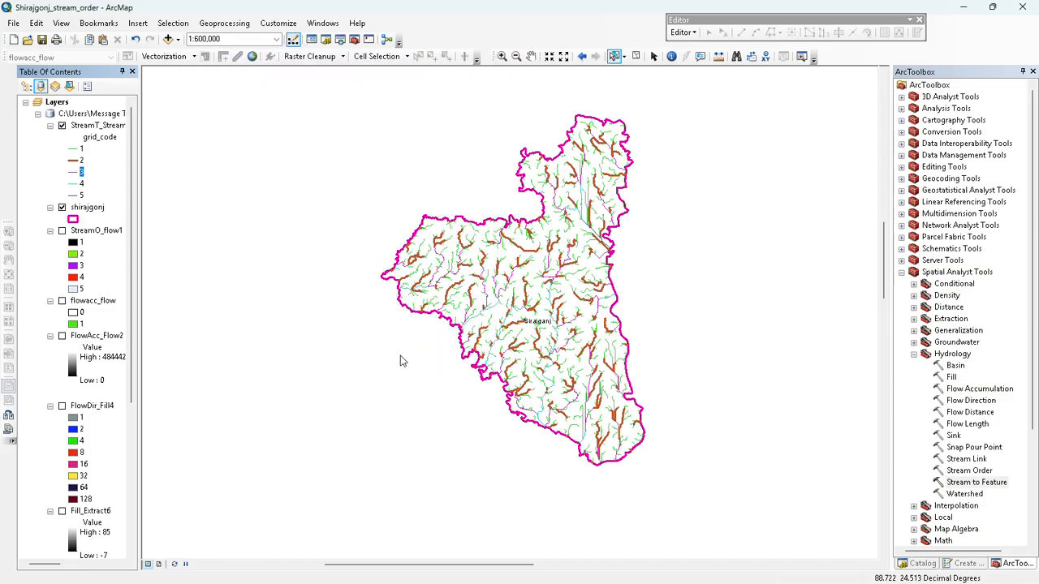
# Step: Set the line width of the order 5 stream symbol to 4
pyautogui.doubleClick(74, 195)
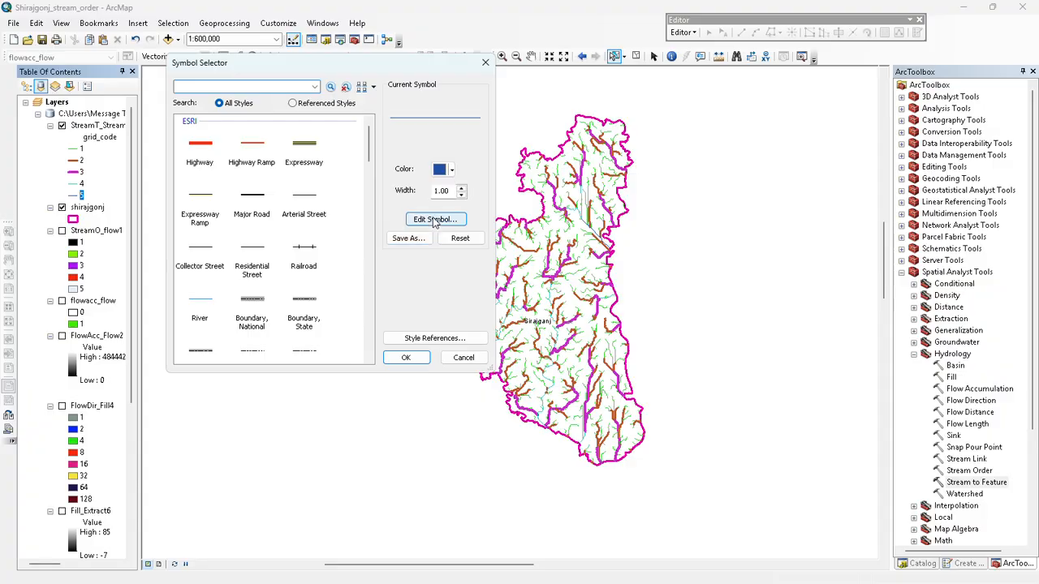
pyautogui.click(461, 188)
pyautogui.click(461, 188)
pyautogui.click(461, 188)
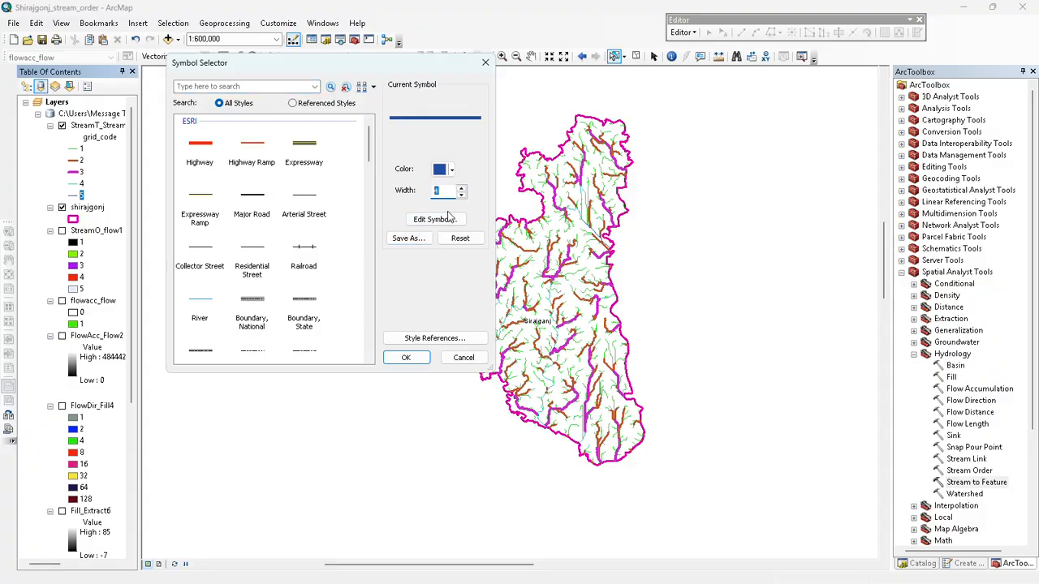
pyautogui.click(404, 357)
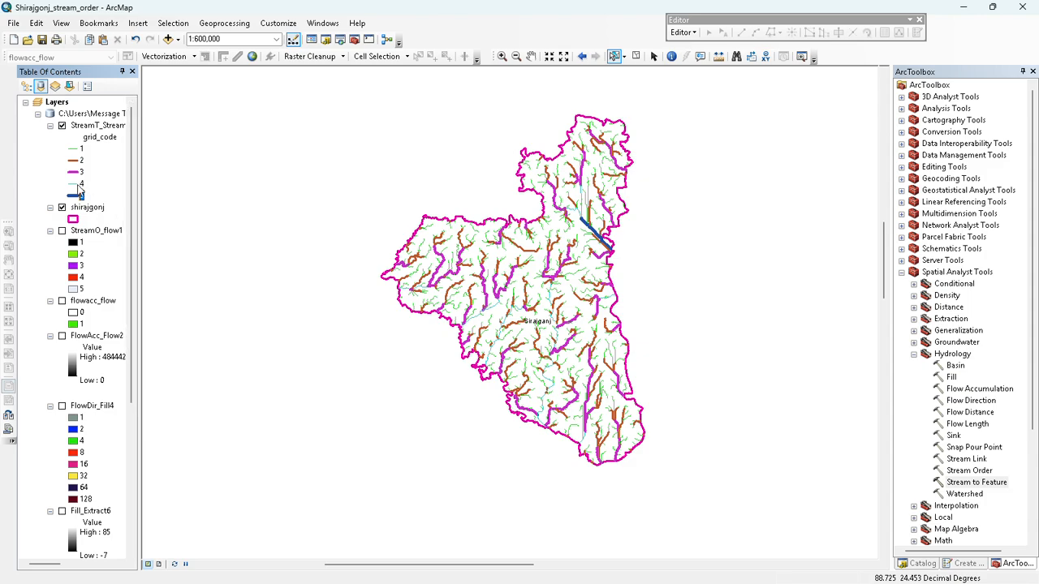
# Step: Set the line width of the order 4 stream symbol to 4
pyautogui.click(78, 189)
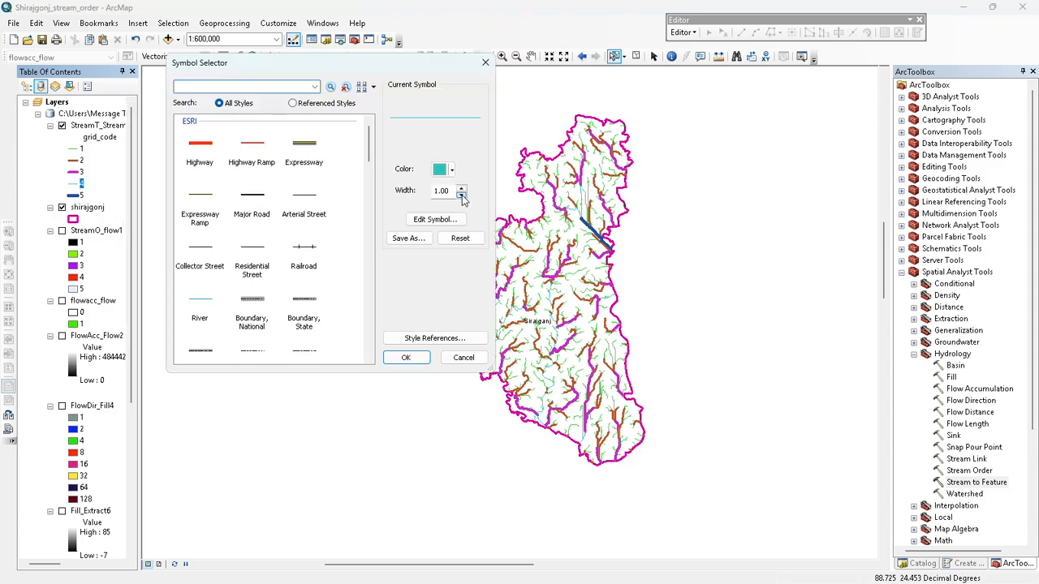
pyautogui.click(461, 188)
pyautogui.click(461, 188)
pyautogui.click(461, 188)
pyautogui.click(461, 189)
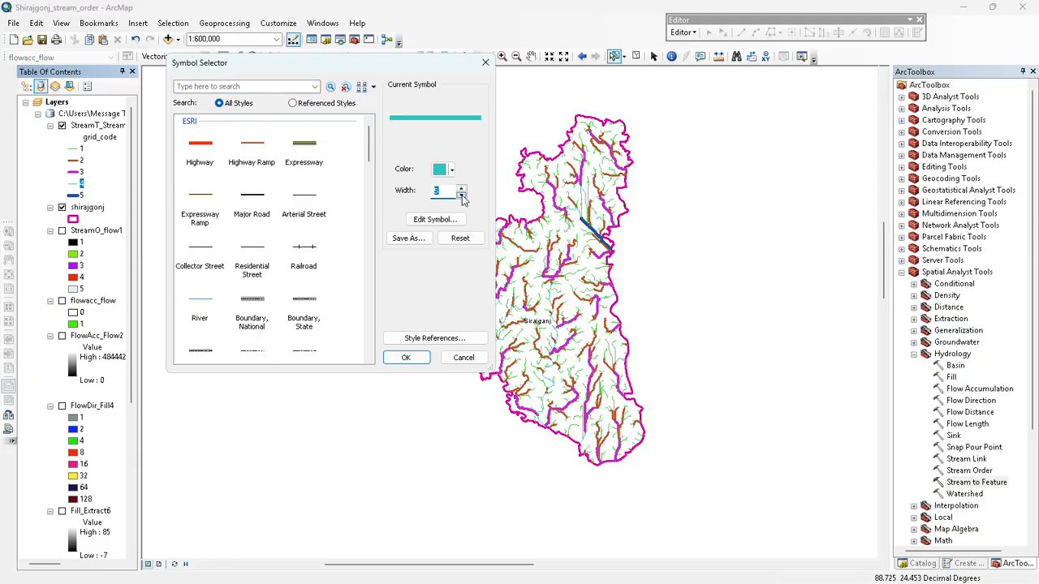
pyautogui.click(461, 196)
pyautogui.click(406, 357)
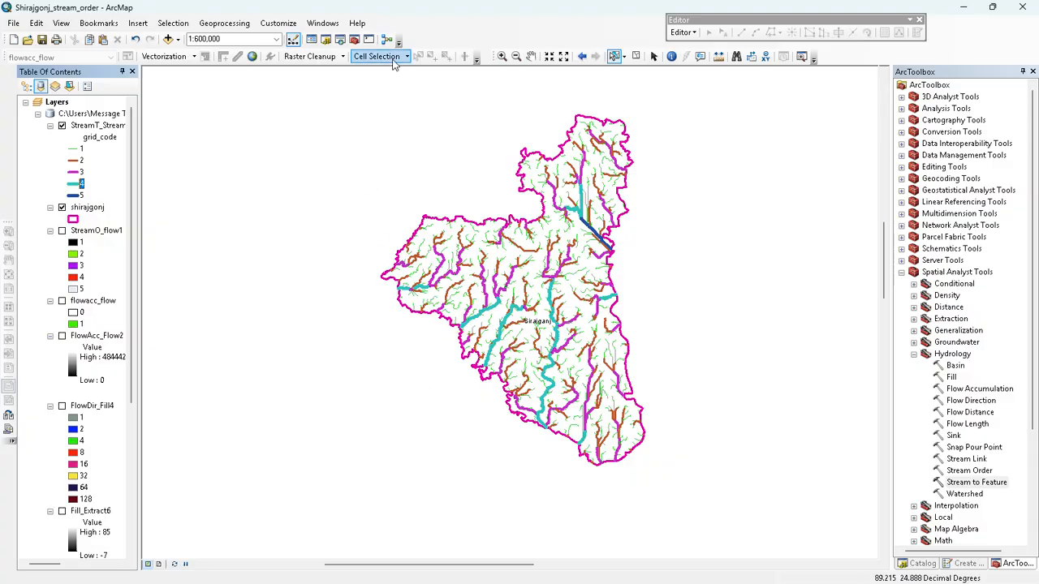
# Step: Set the line width of the order 1 stream symbol to 2
pyautogui.scroll(1, 503, 321)
pyautogui.scroll(-1, 503, 321)
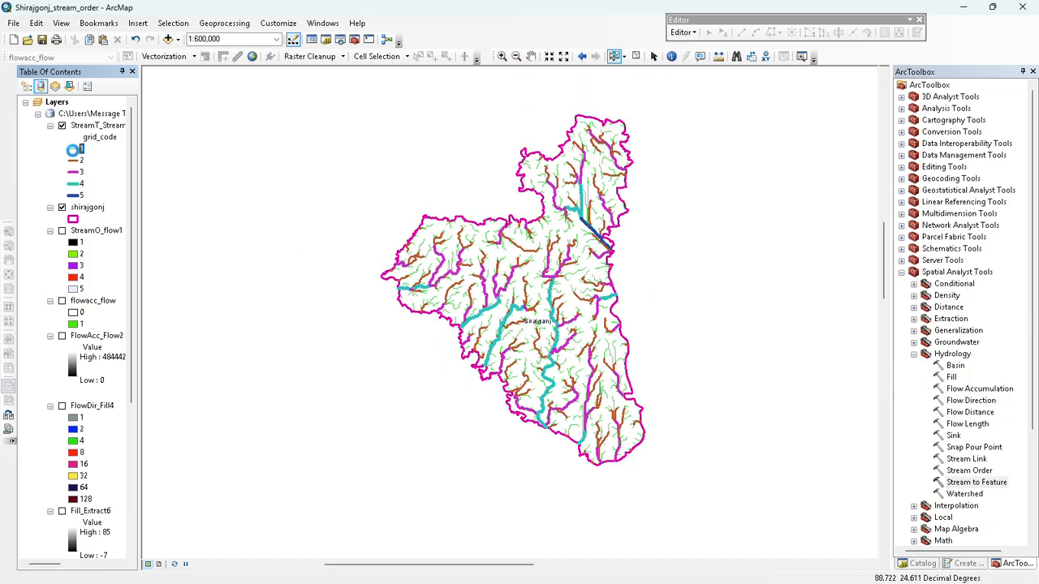
pyautogui.doubleClick(73, 150)
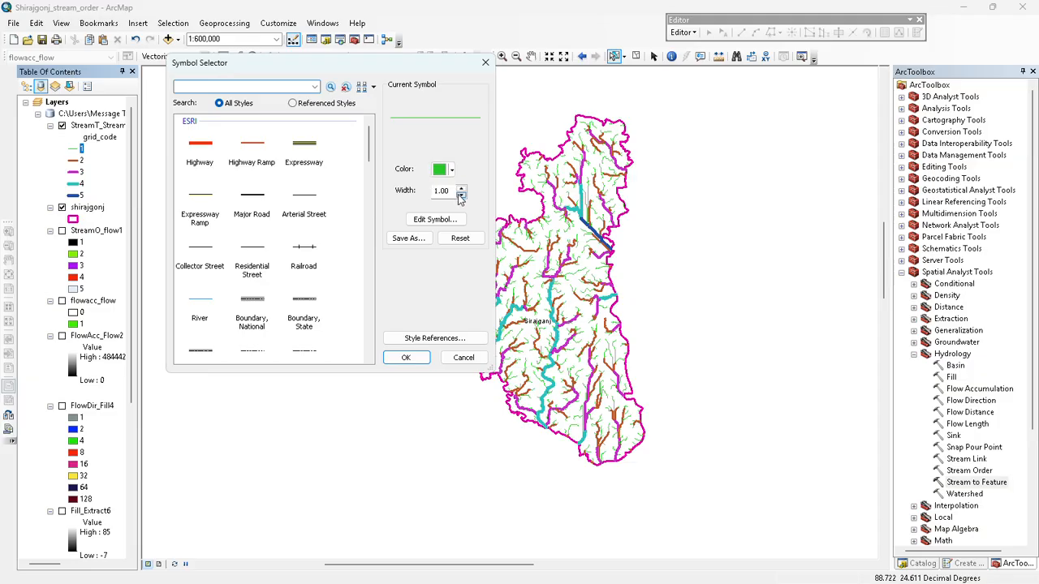
pyautogui.click(460, 187)
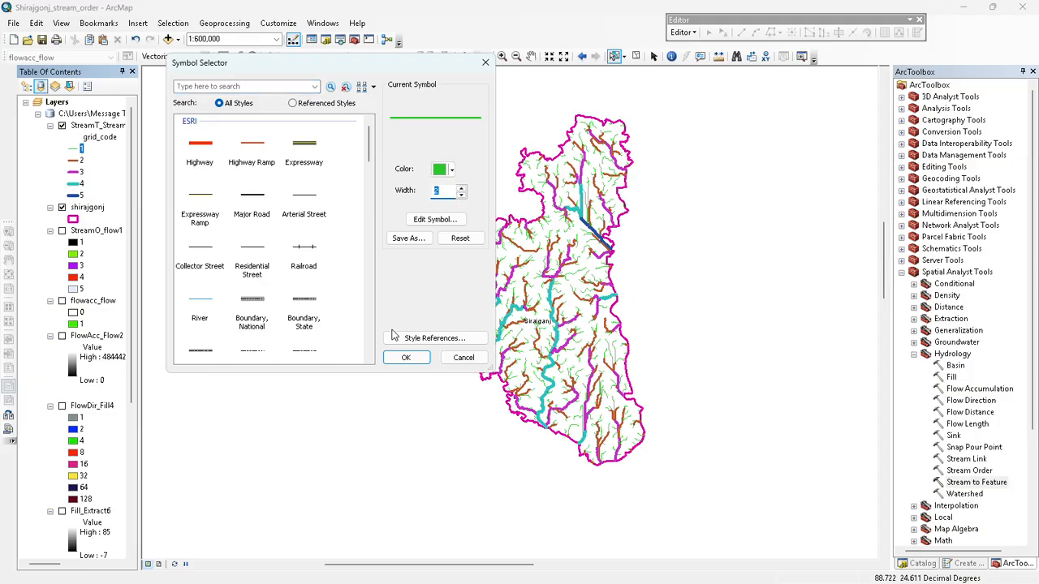
pyautogui.click(417, 362)
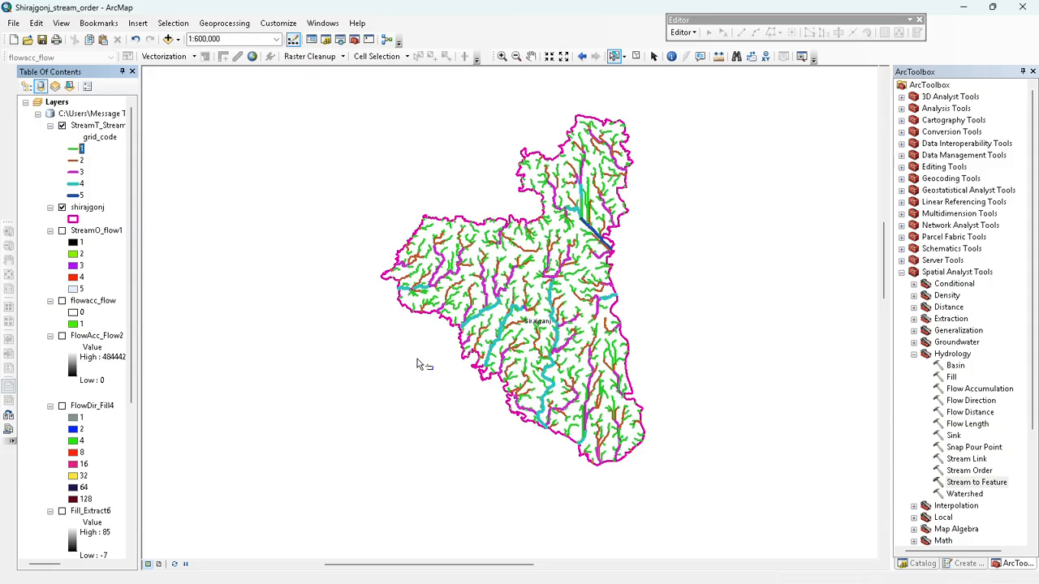
# Step: Switch to the page layout, enlarge the map to 1:400,000 and shift the district down clear of the title
pyautogui.scroll(1, 558, 306)
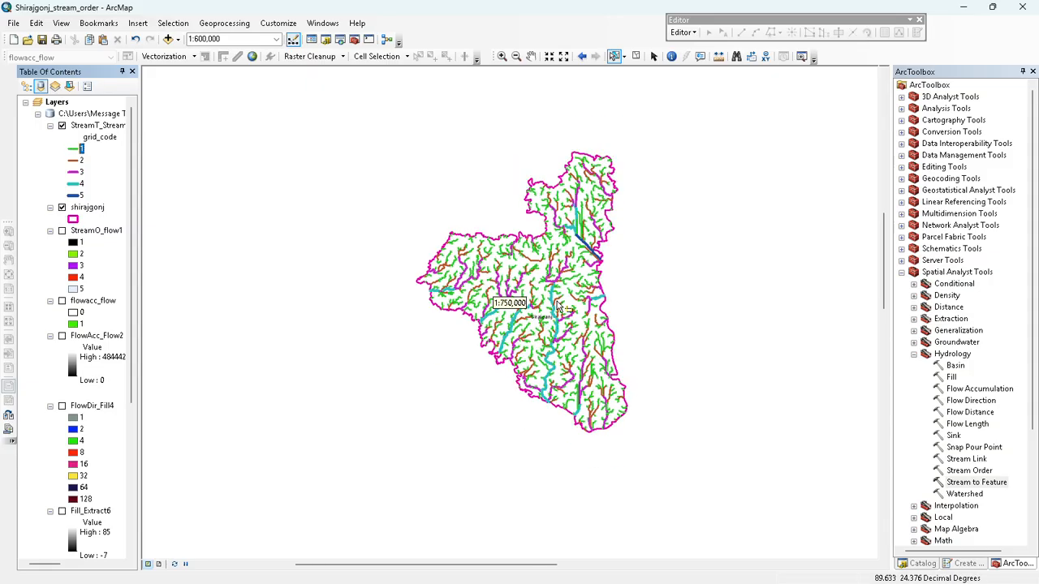
pyautogui.scroll(-1, 558, 306)
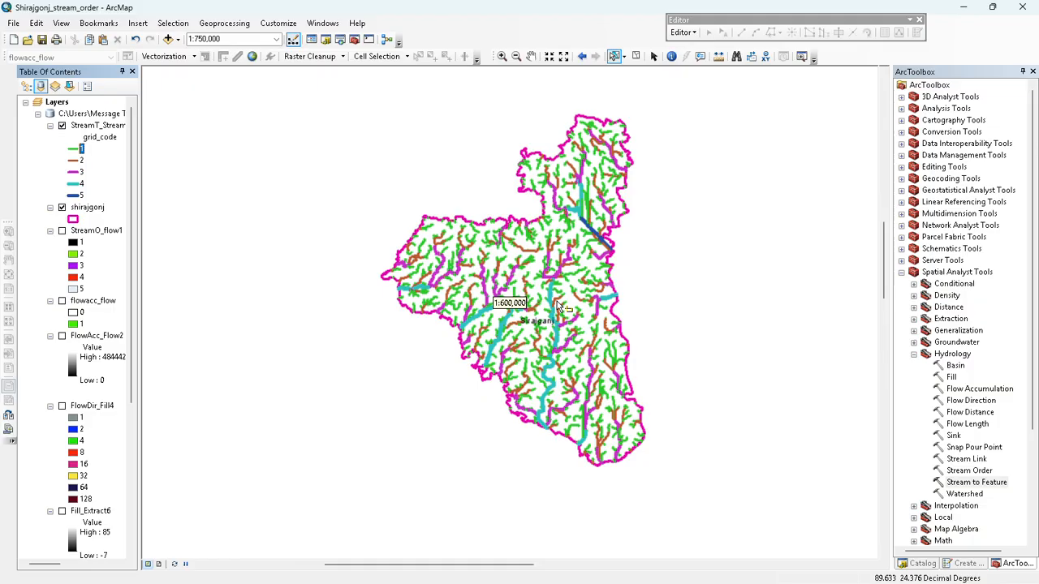
pyautogui.scroll(-1, 558, 306)
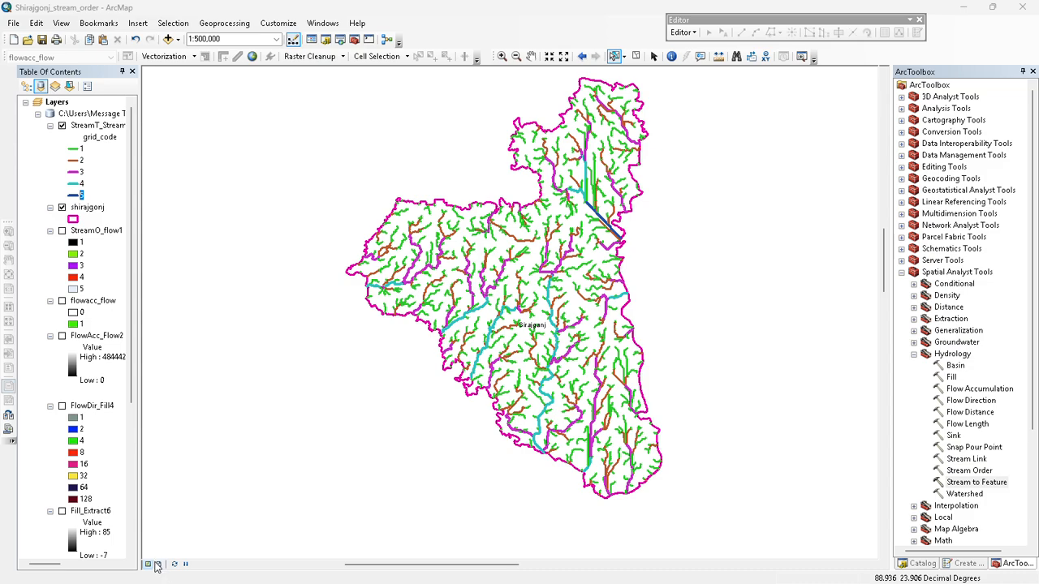
pyautogui.click(159, 566)
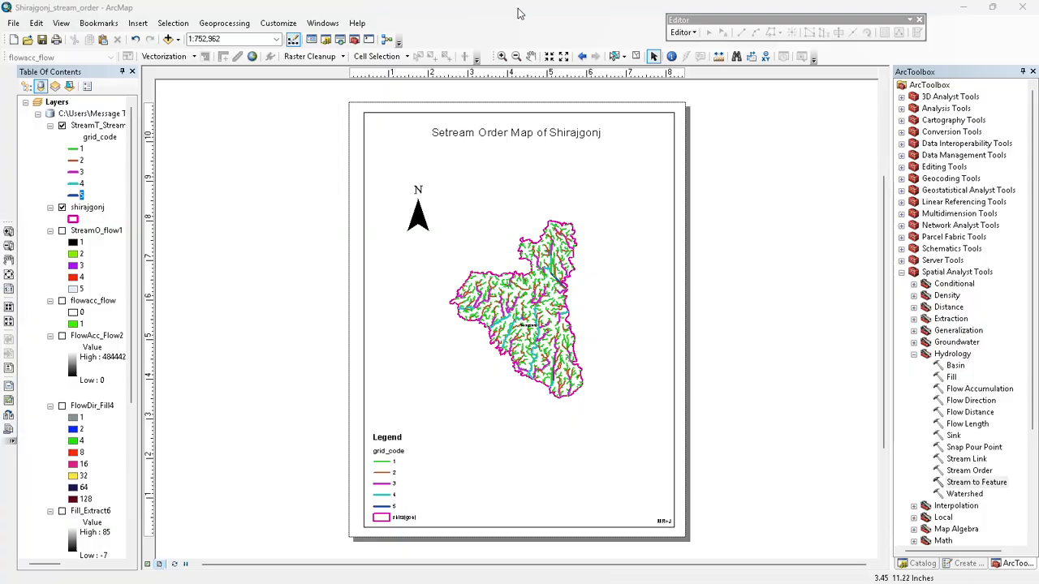
pyautogui.click(549, 56)
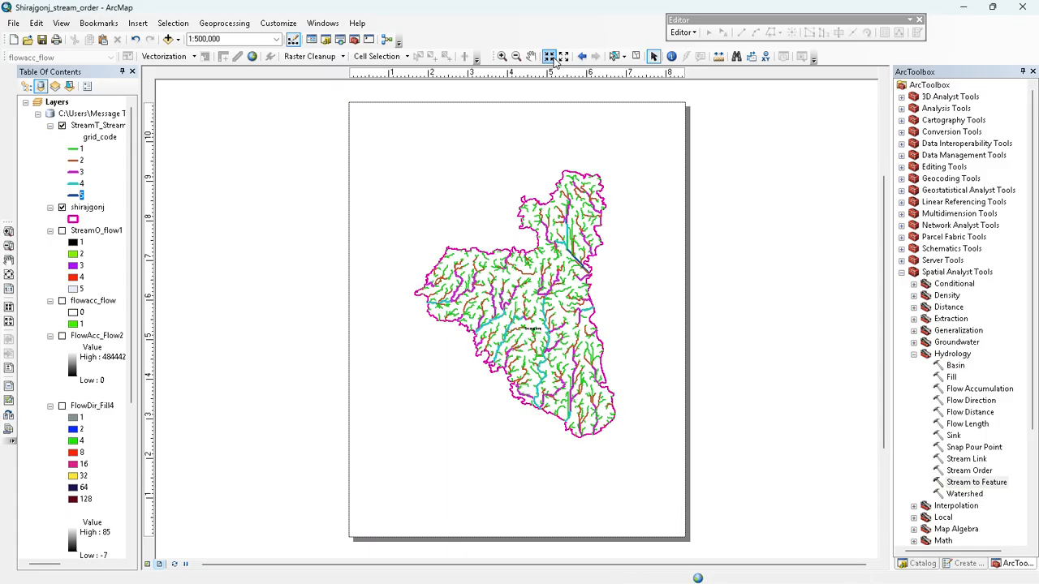
pyautogui.click(552, 58)
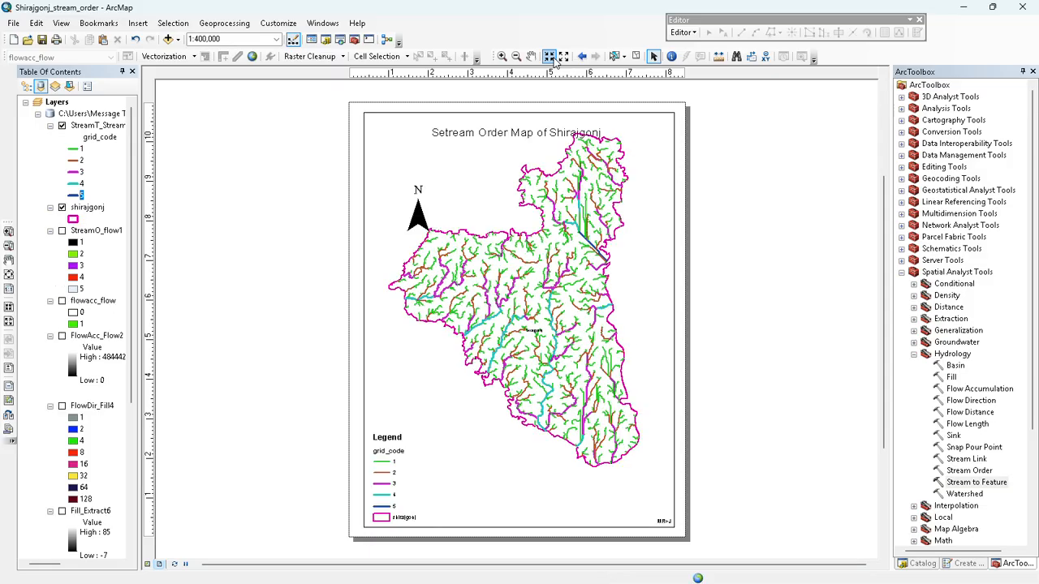
pyautogui.click(532, 56)
pyautogui.moveTo(522, 269); pyautogui.dragTo(528, 294)
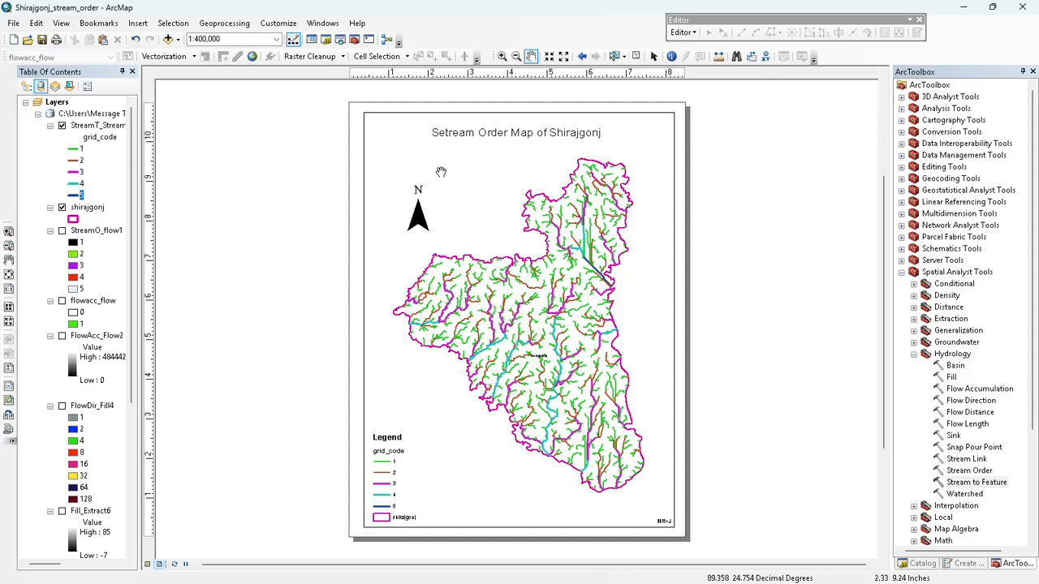
# Step: Export the layout as a 96 dpi JPEG named Shirajgonj_stream_orde_1 in the ArcGIS presentation folder
pyautogui.click(13, 24)
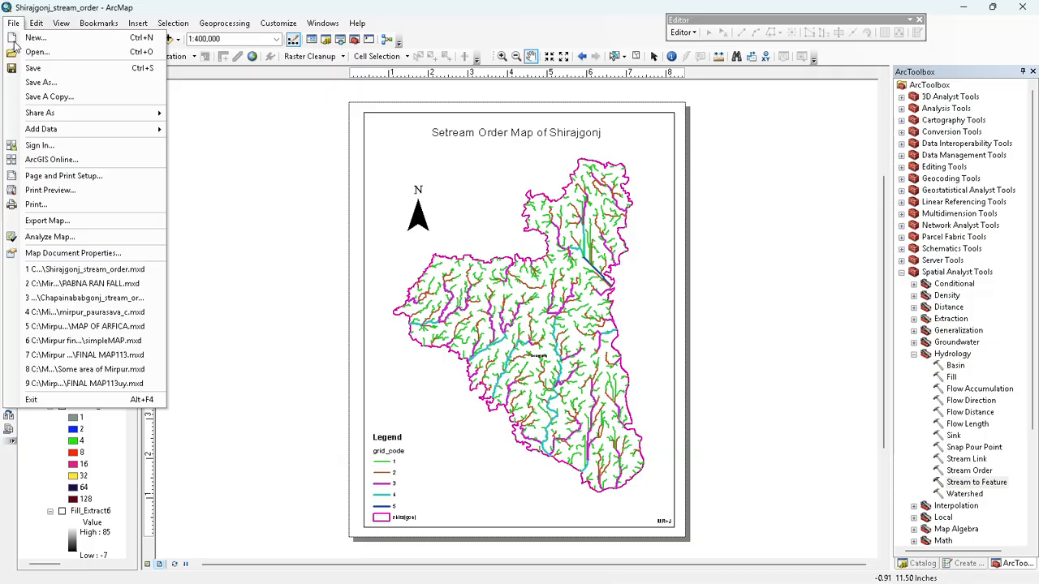
pyautogui.click(48, 219)
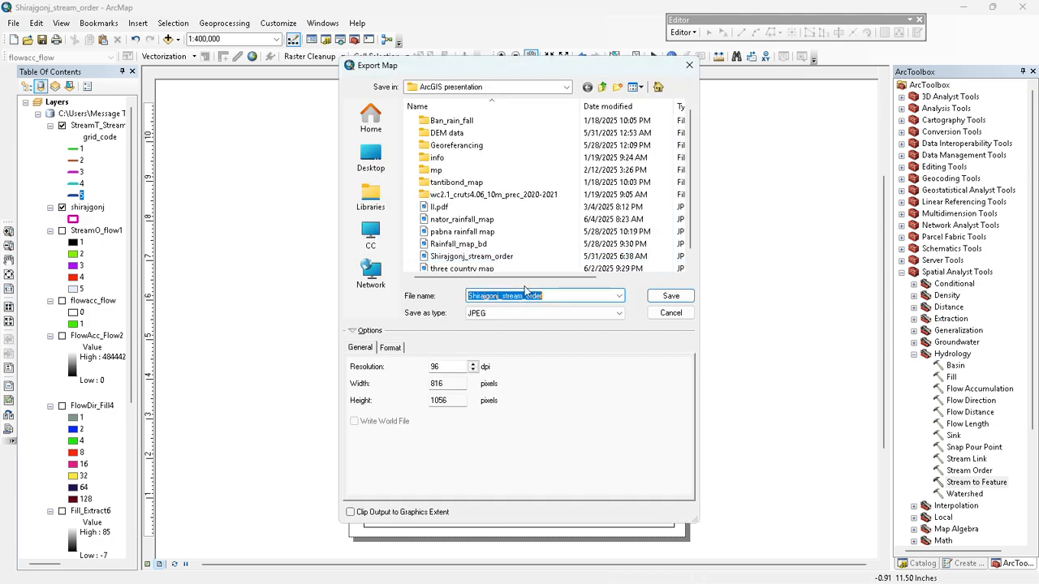
pyautogui.click(489, 315)
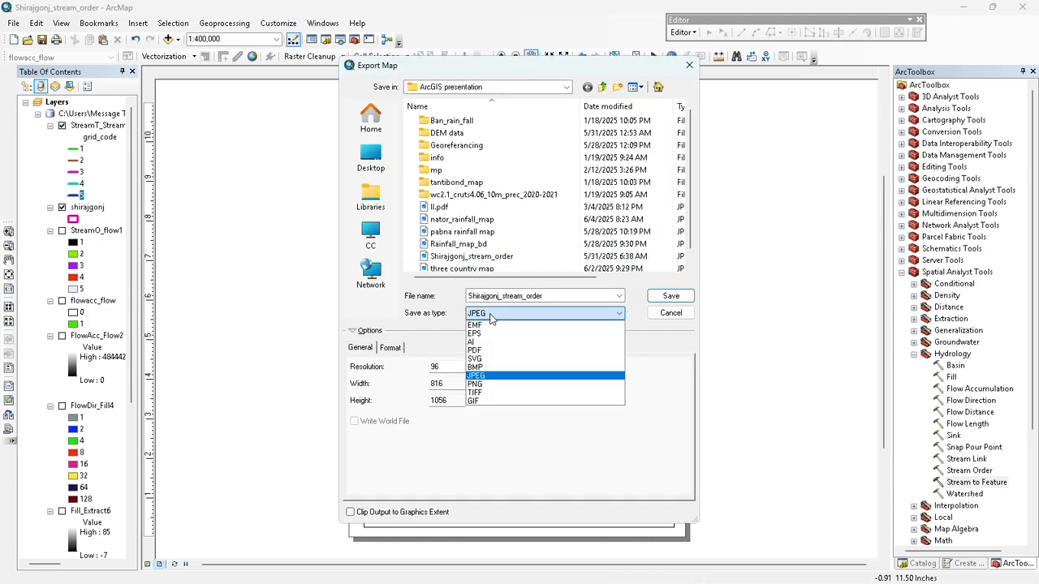
pyautogui.click(485, 376)
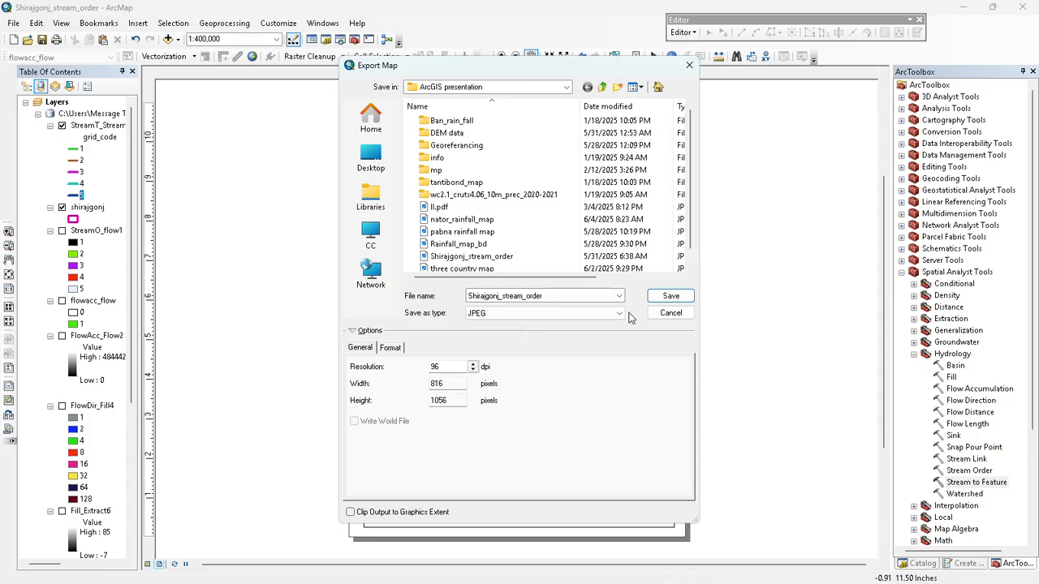
pyautogui.doubleClick(572, 297)
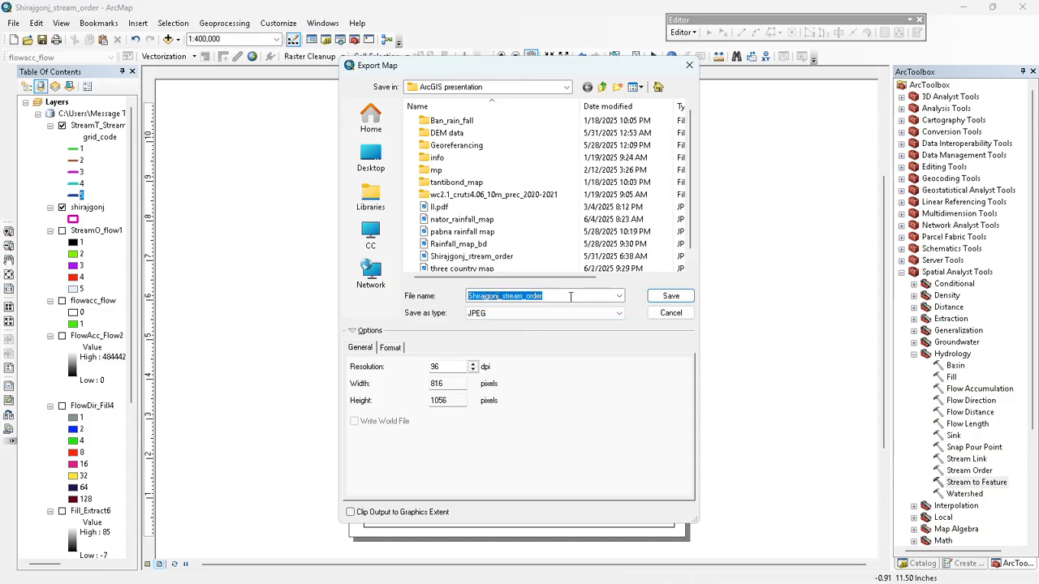
pyautogui.doubleClick(547, 297)
pyautogui.click(546, 297)
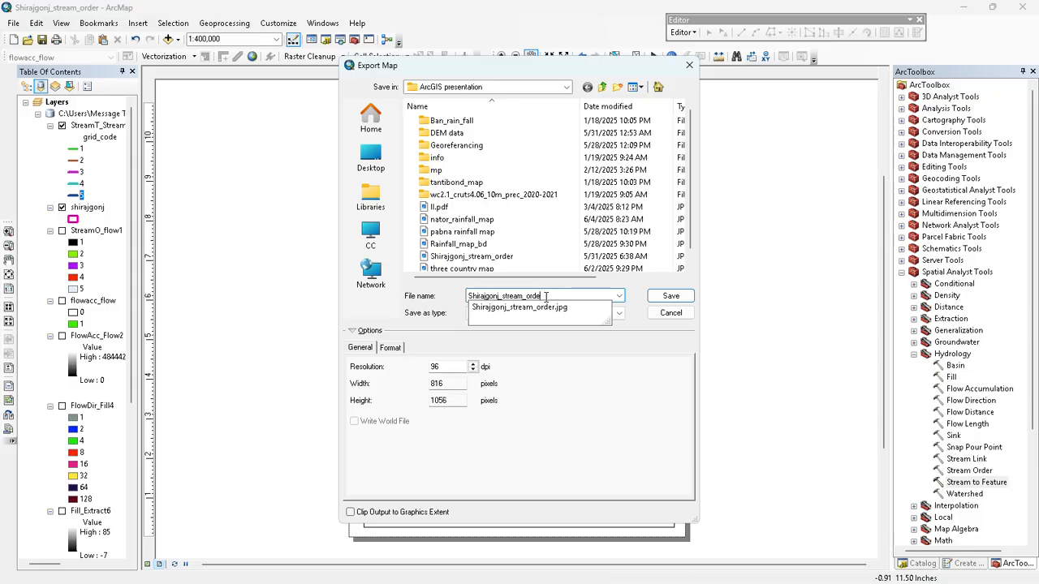
pyautogui.write('_2')
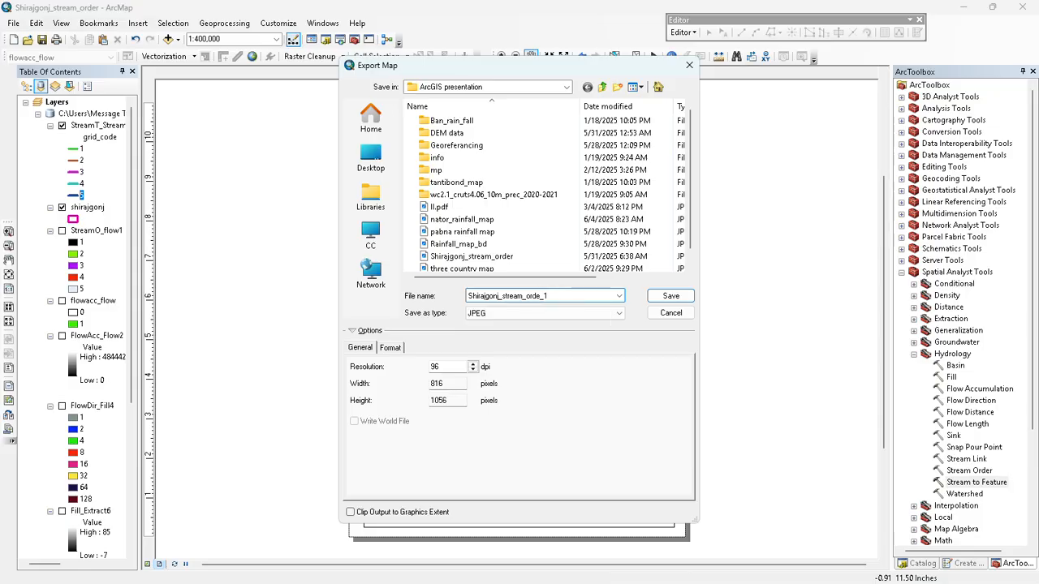
pyautogui.click(664, 296)
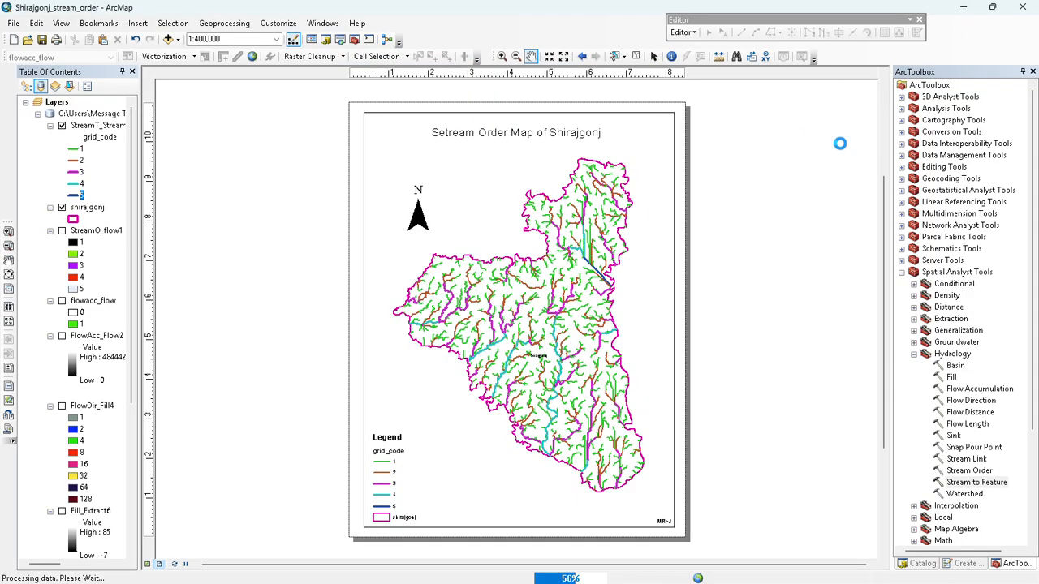
# Step: Switch to File Explorer, open the recently exported Shirajgonj_stream_orde_2 image and examine the district's stream lines up close
pyautogui.click(964, 7)
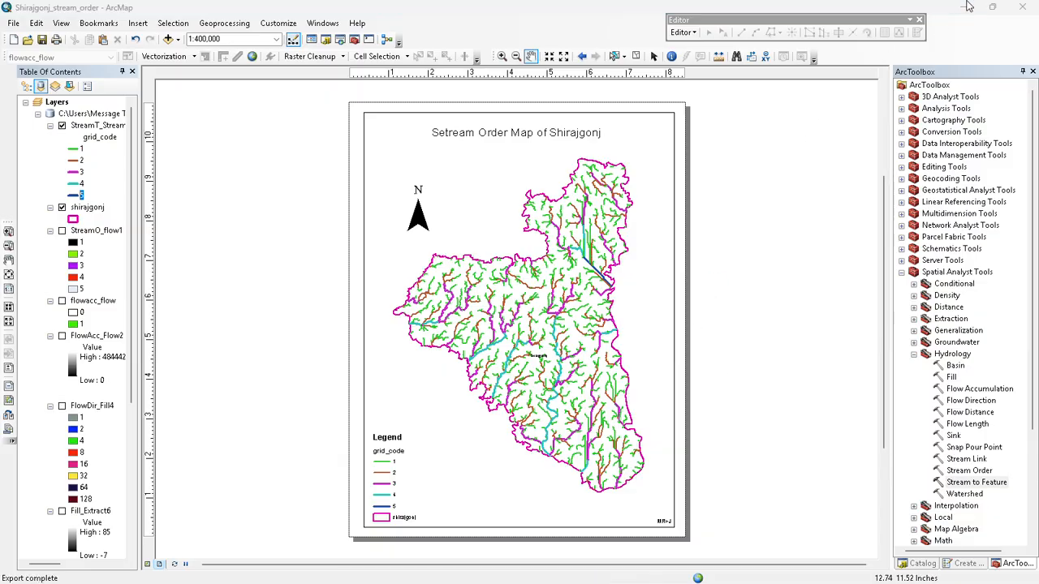
pyautogui.doubleClick(34, 63)
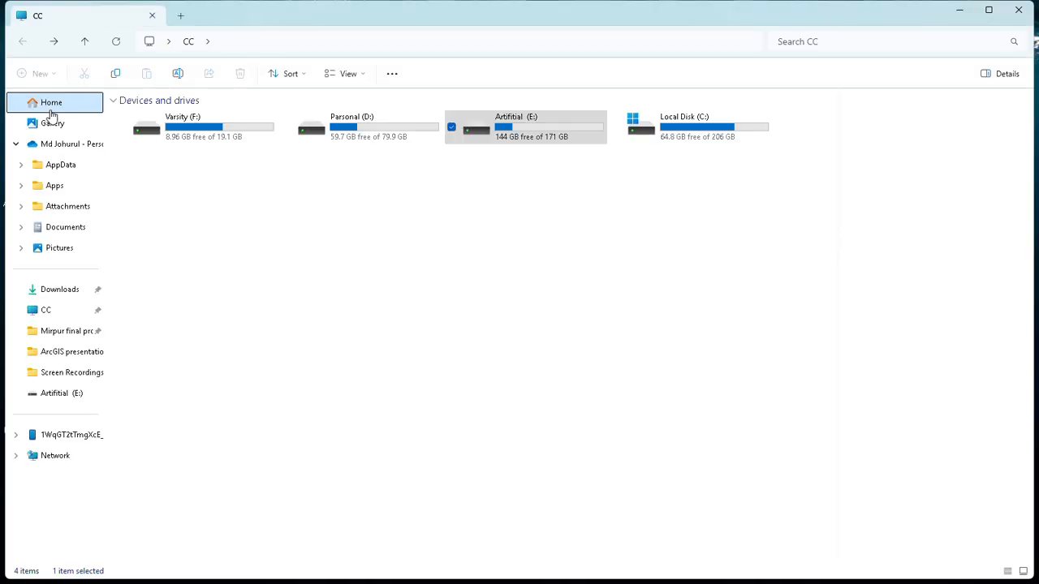
pyautogui.click(50, 105)
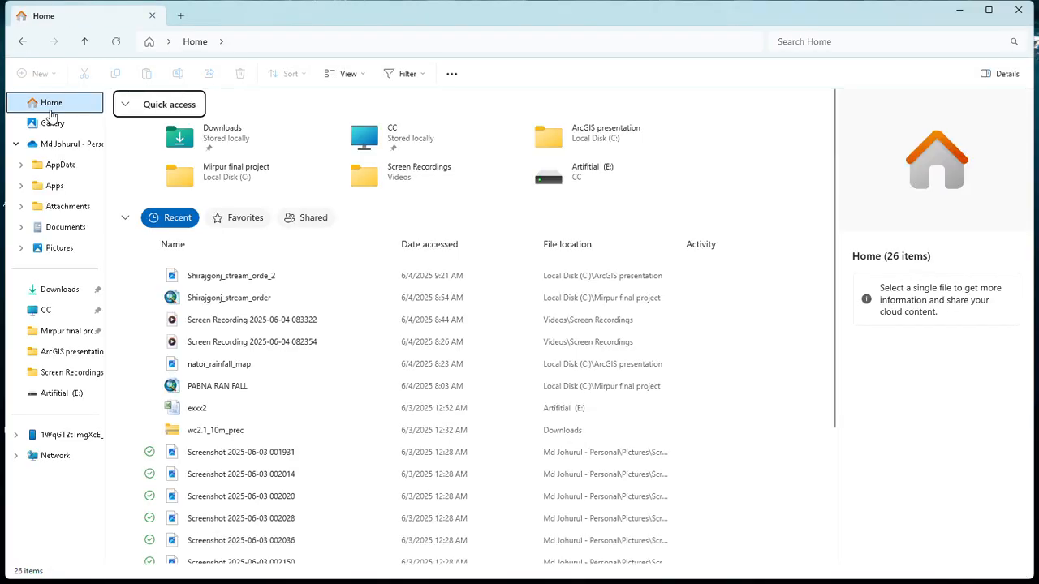
pyautogui.click(242, 280)
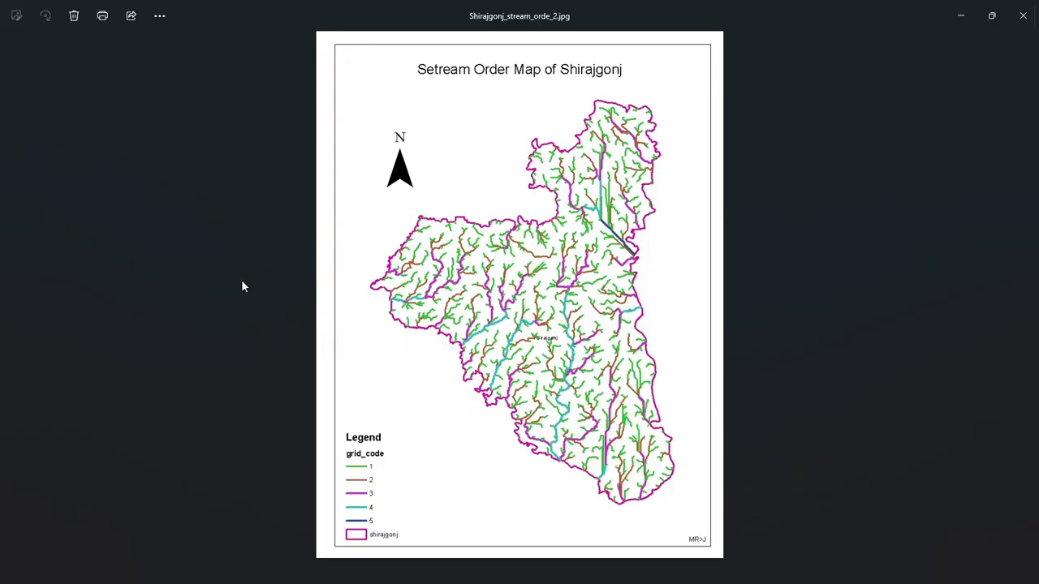
pyautogui.scroll(2, 581, 359)
pyautogui.scroll(2, 580, 360)
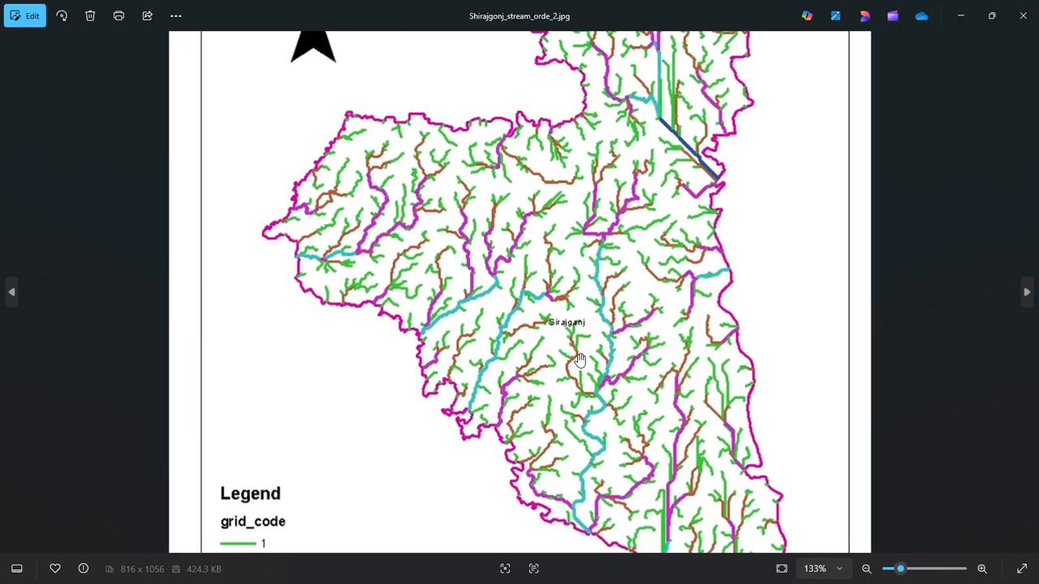
pyautogui.scroll(-1, 580, 359)
pyautogui.scroll(-1, 581, 359)
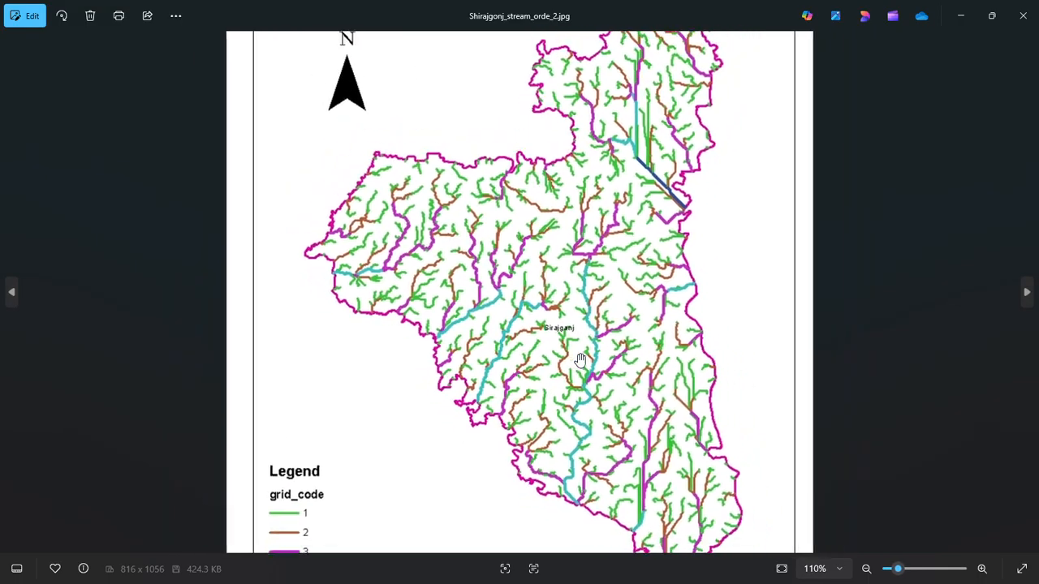